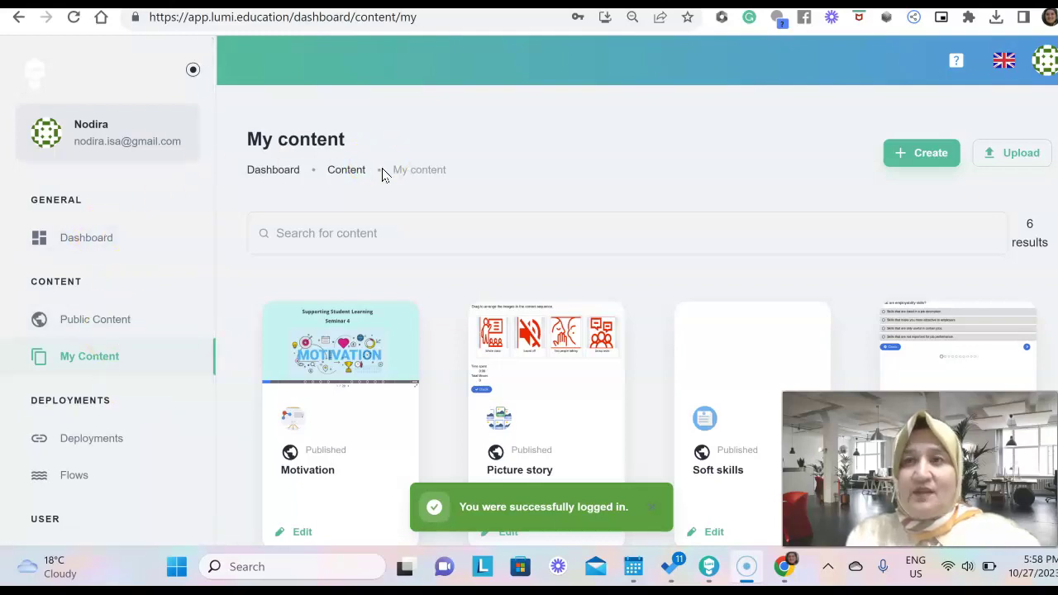
Start a new content item from the My content page with the green Create button.
left_click(915, 167)
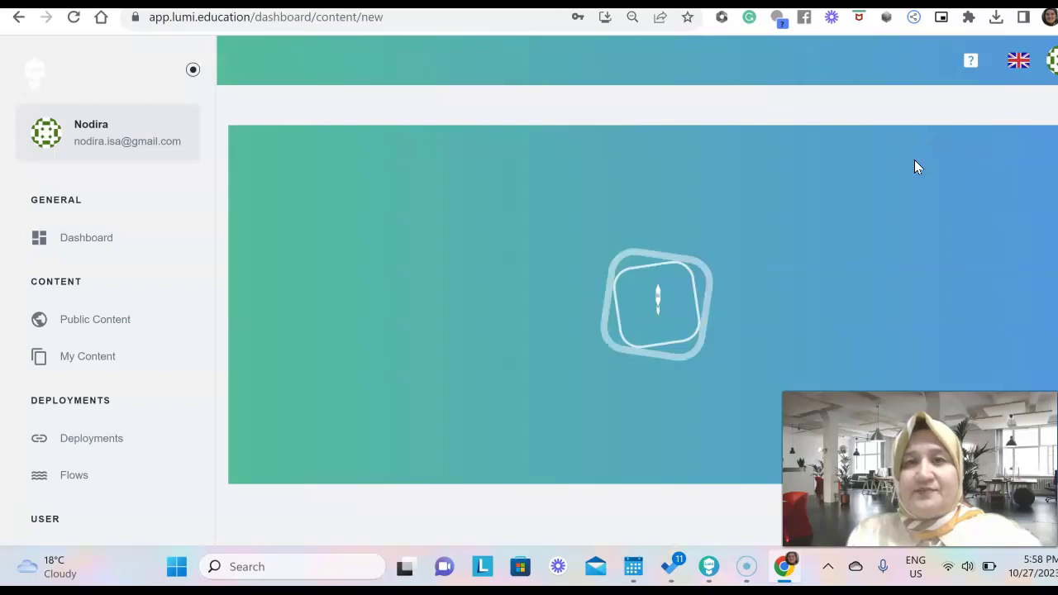
Scroll through the H5P content-type hub list to locate Quiz (Question Set).
left_click(574, 329)
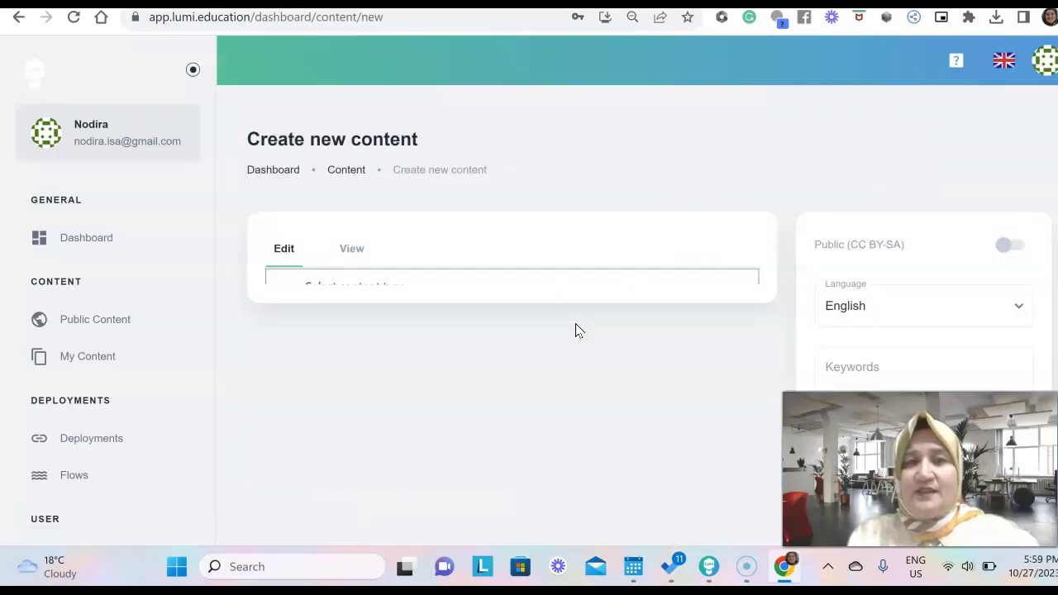
scroll(576, 329, "down", 3)
scroll(577, 330, "down", 2)
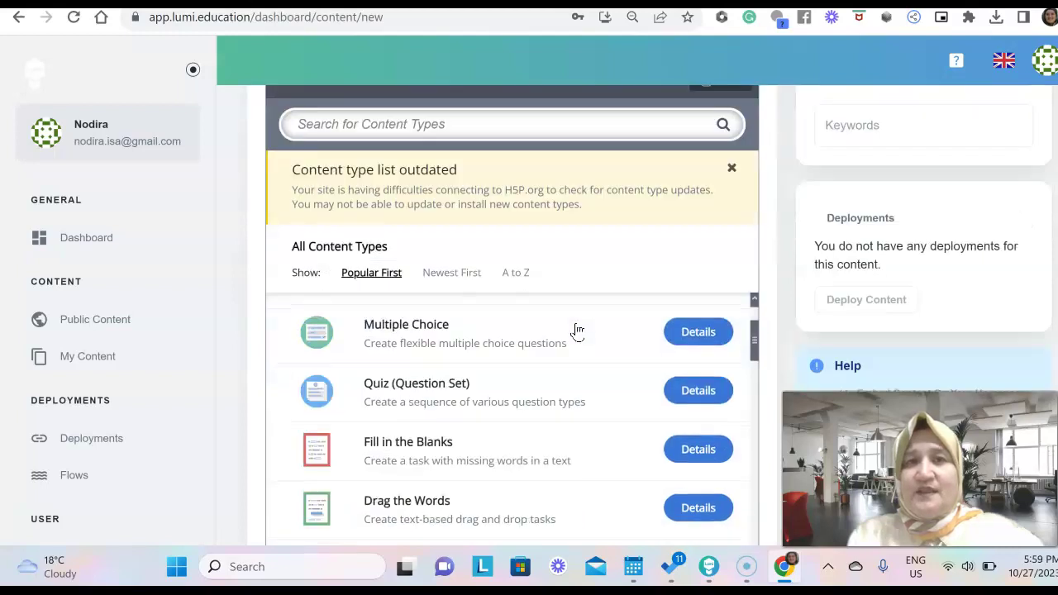
scroll(577, 331, "up", 1)
scroll(576, 330, "up", 1)
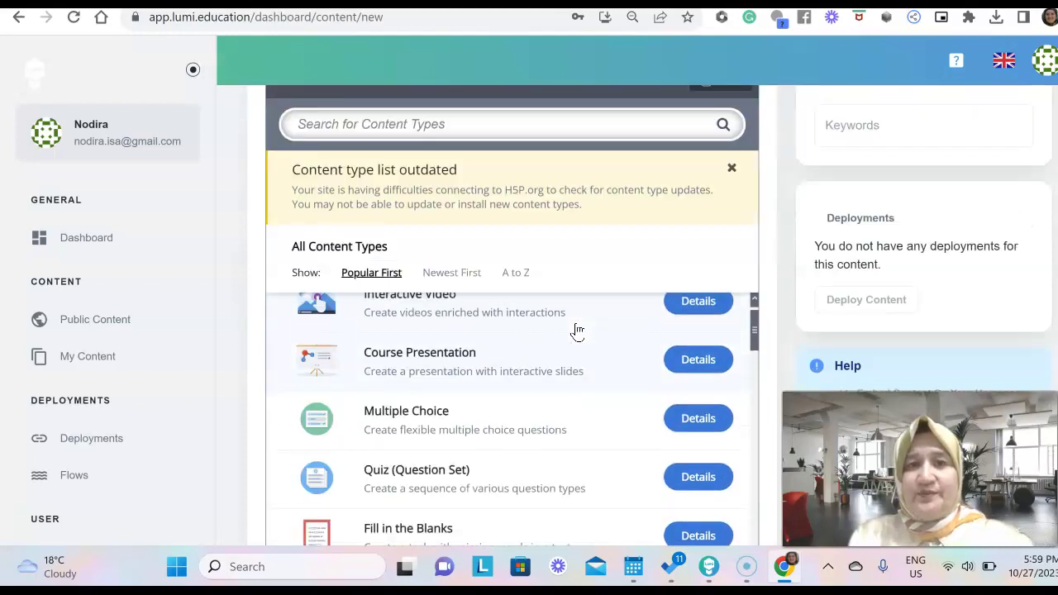
scroll(573, 330, "down", 4)
scroll(551, 413, "down", 5)
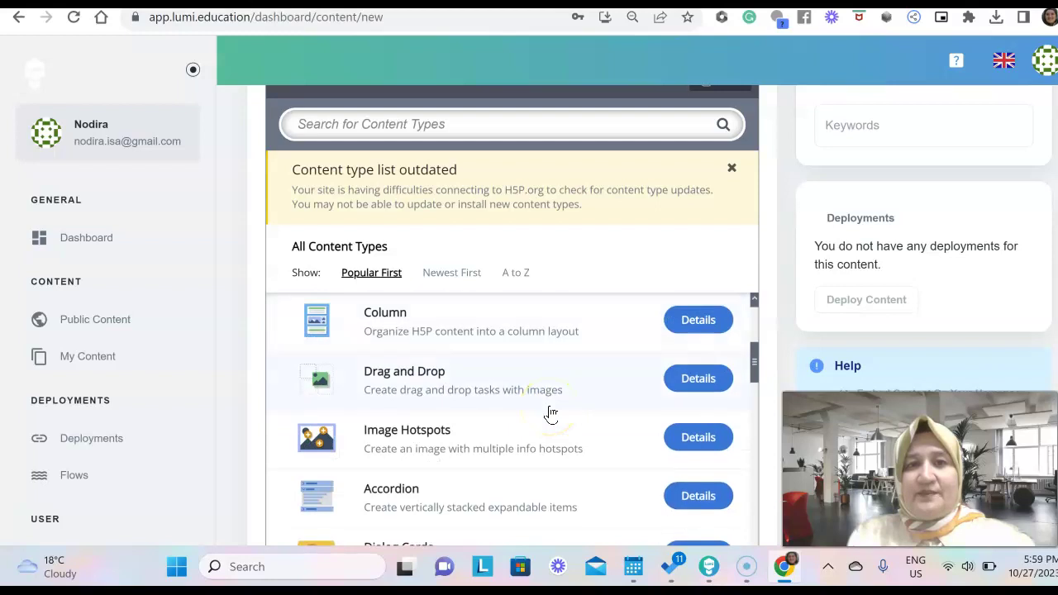
scroll(550, 413, "down", 8)
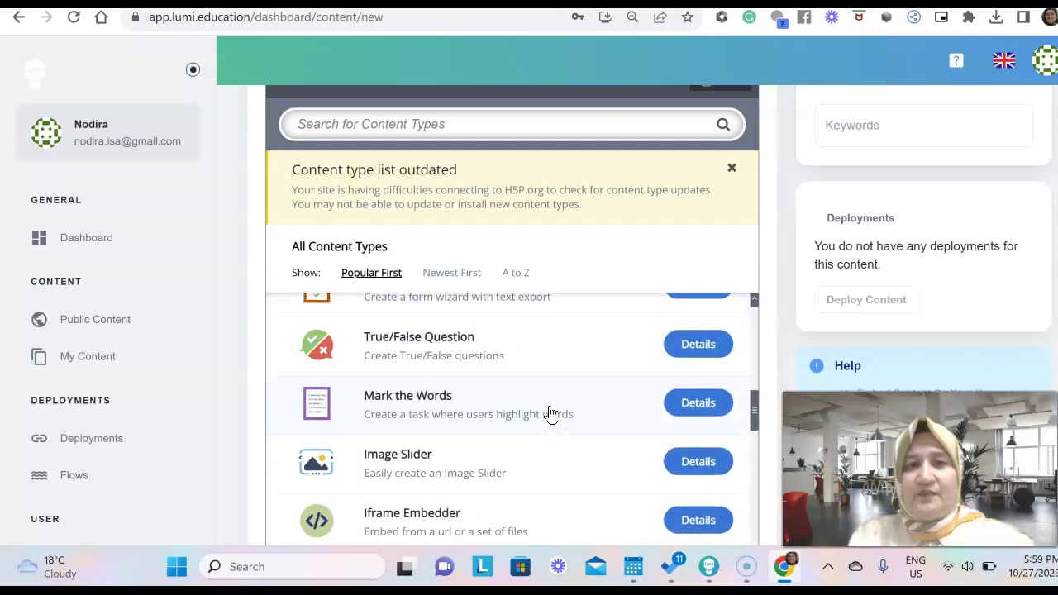
scroll(550, 413, "down", 3)
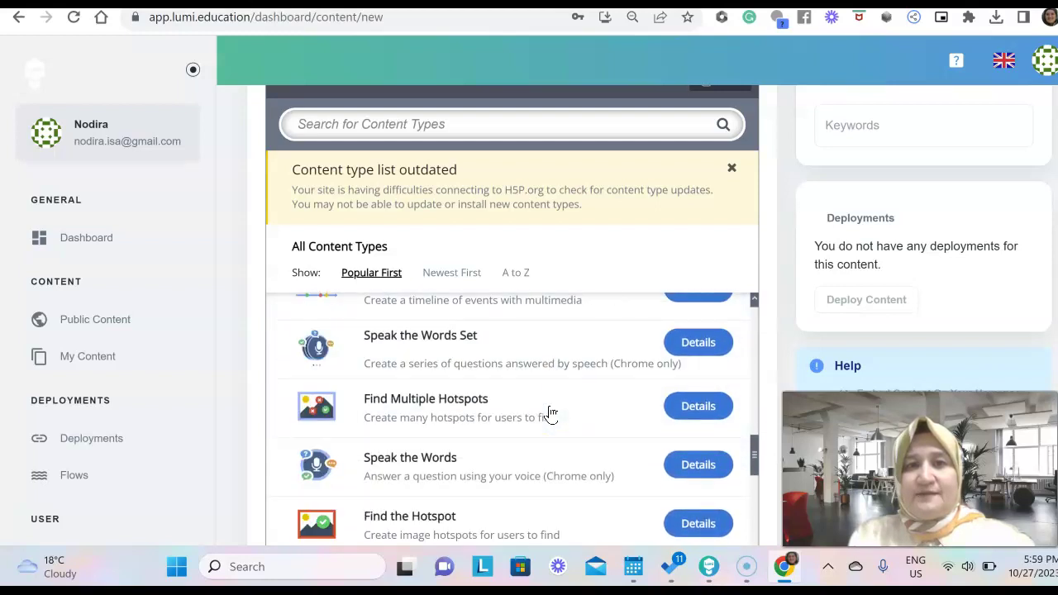
scroll(550, 413, "up", 12)
scroll(550, 413, "up", 5)
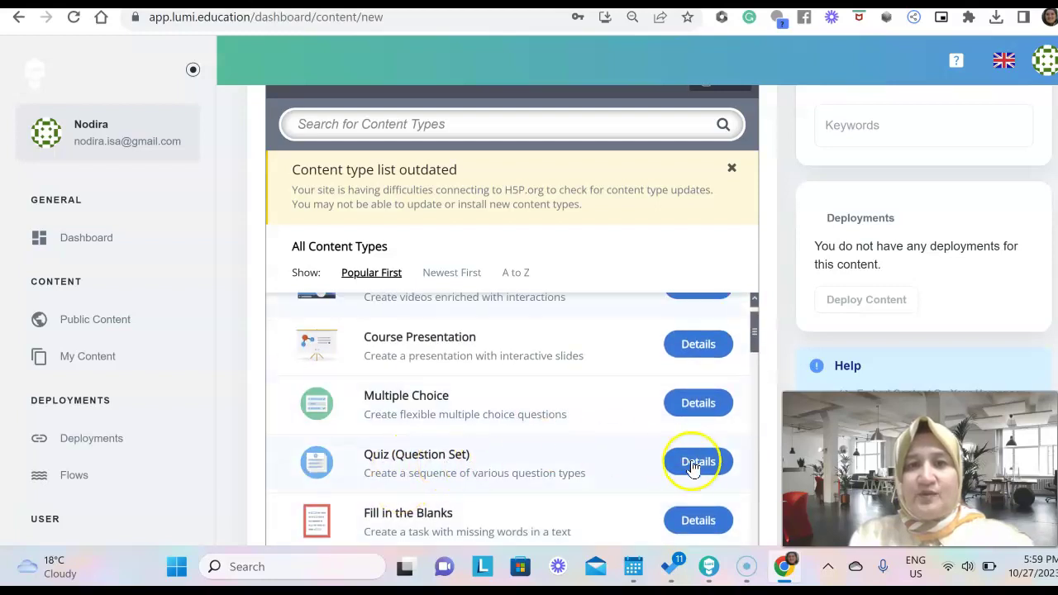
Use the Quiz (Question Set) type, review its question-type options, and focus the Title field.
left_click(698, 461)
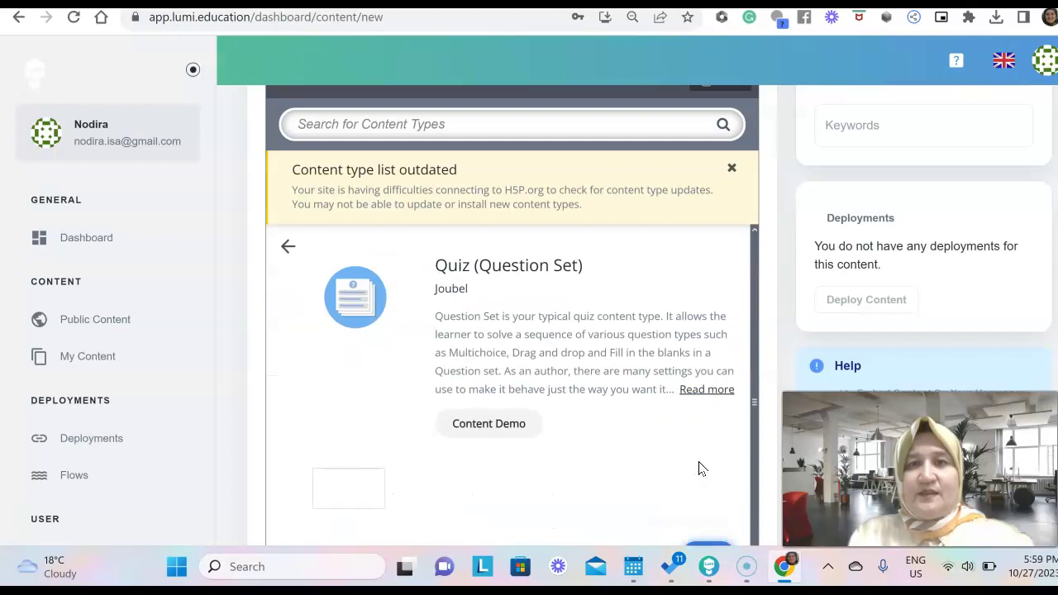
left_click(696, 533)
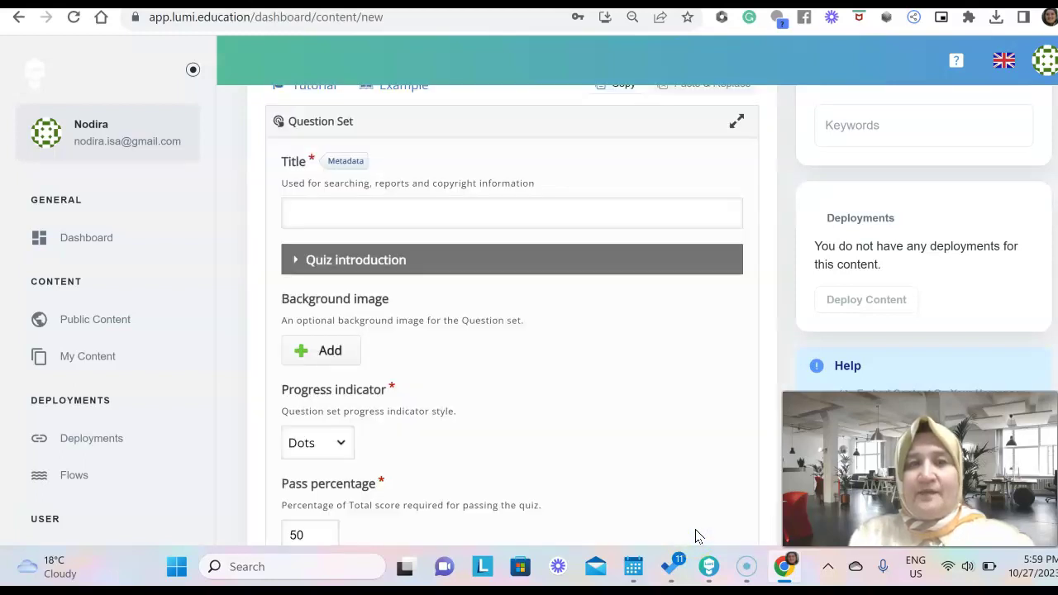
scroll(695, 536, "down", 3)
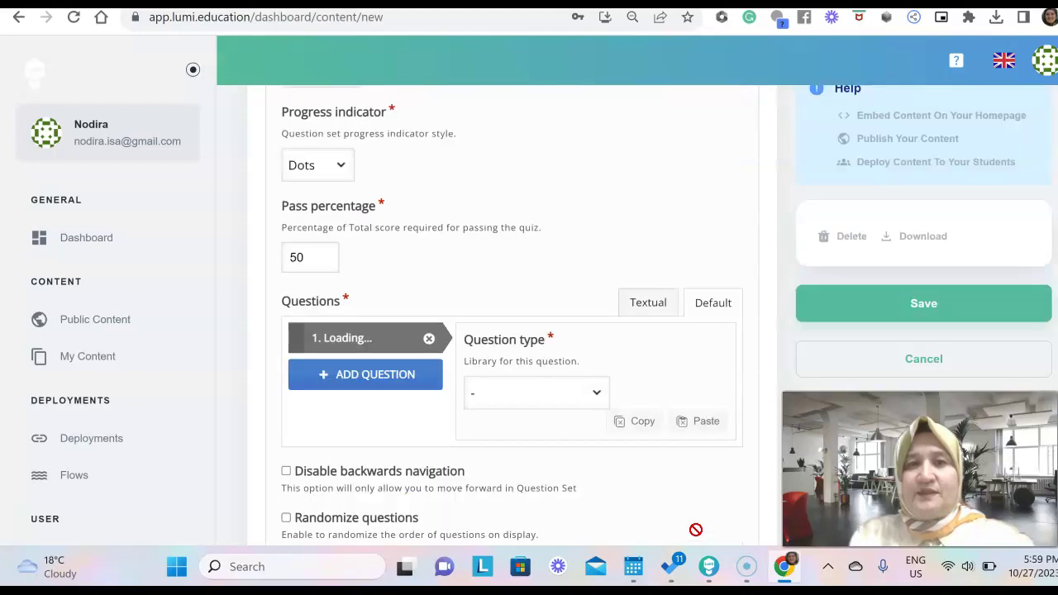
left_click(586, 397)
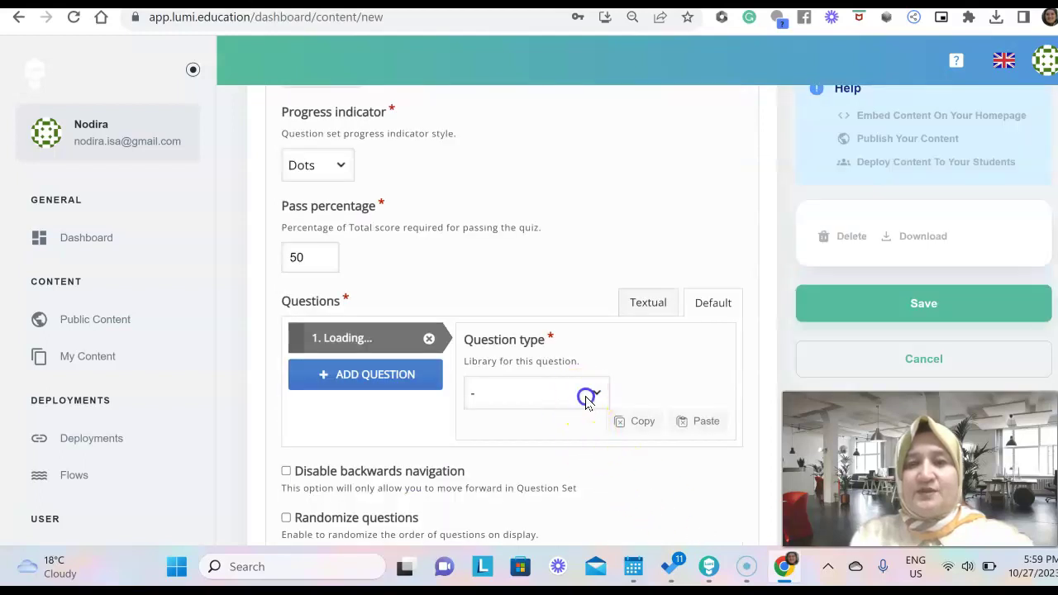
left_click(538, 369)
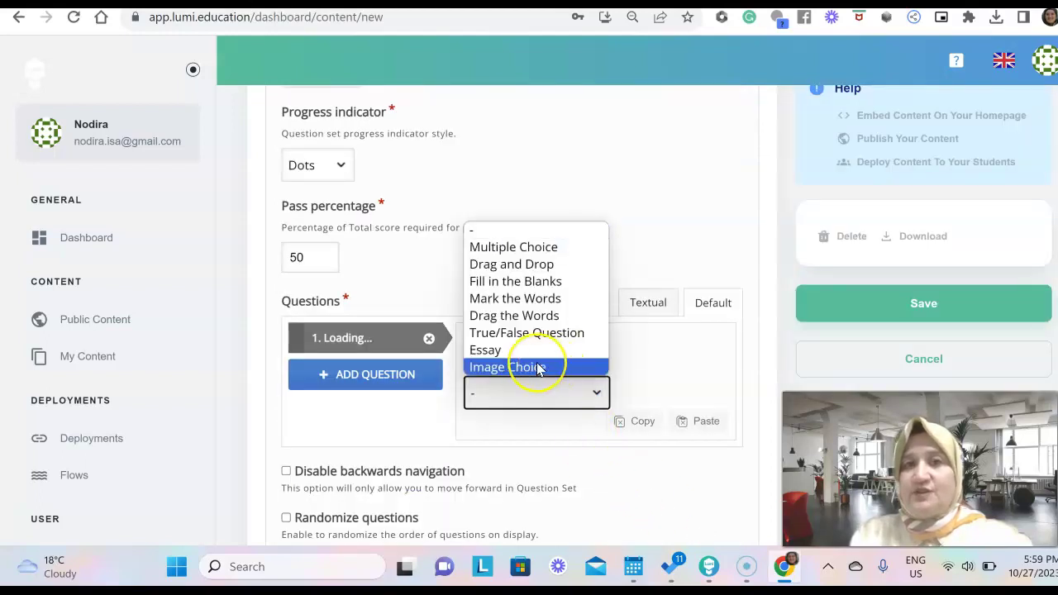
left_click(692, 225)
scroll(692, 225, "up", 4)
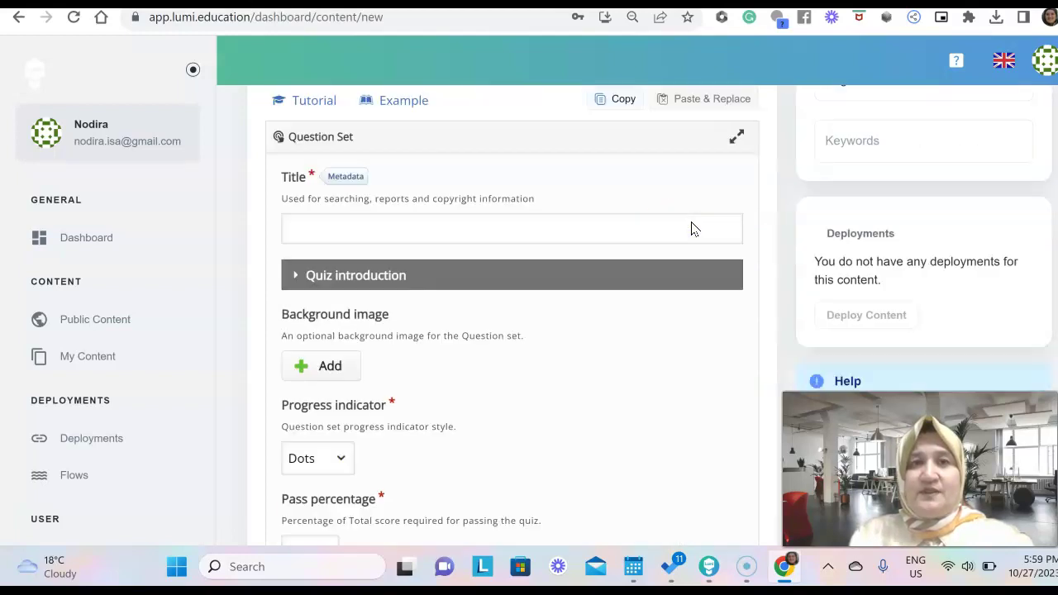
scroll(692, 225, "up", 1)
left_click(538, 267)
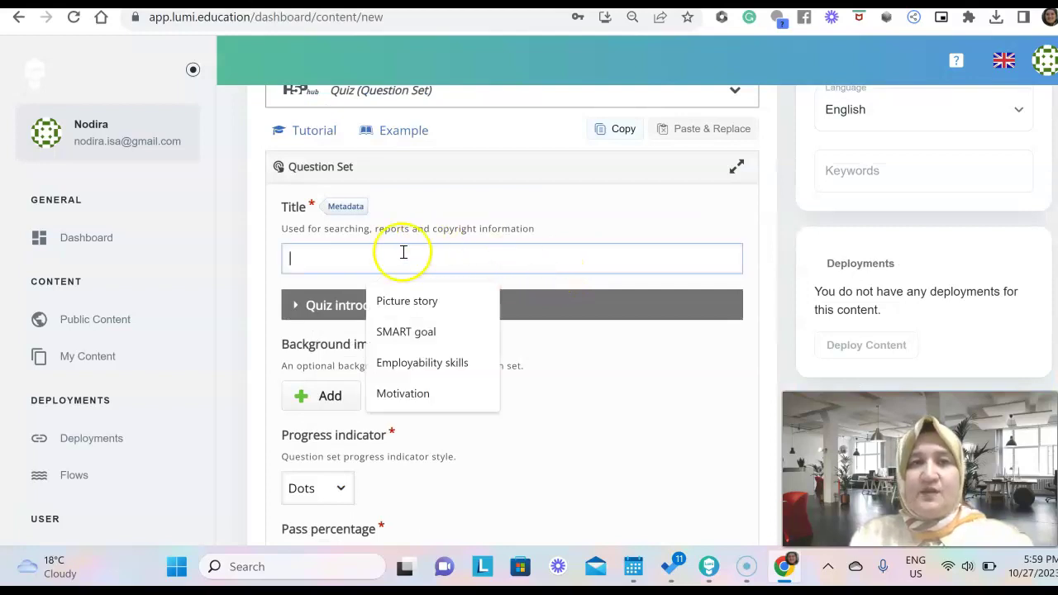
Title the quiz 'SMART goal' and set the first question type to Multiple Choice.
left_click(420, 332)
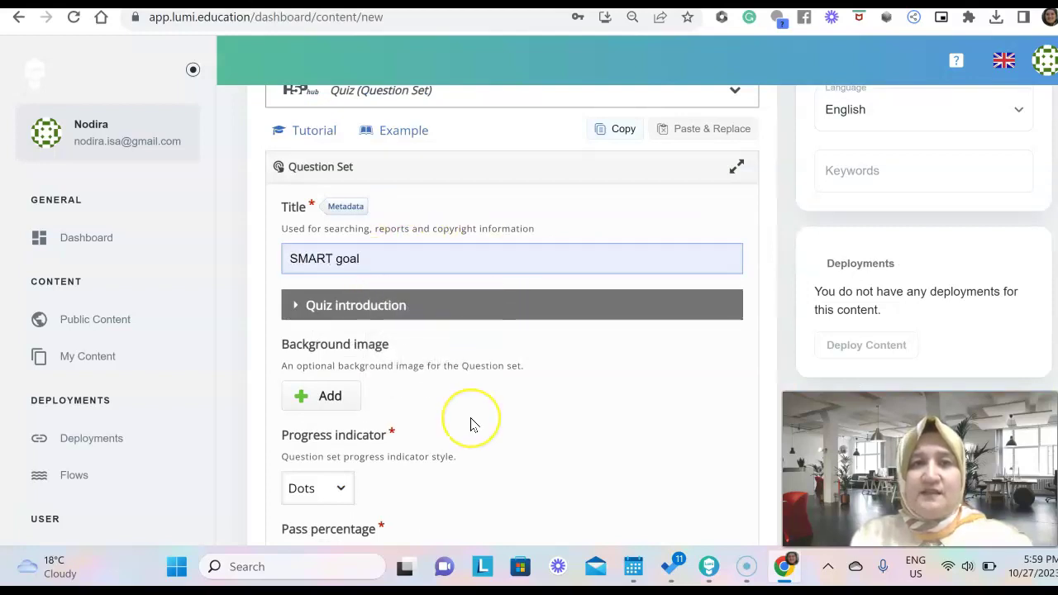
scroll(471, 417, "down", 1)
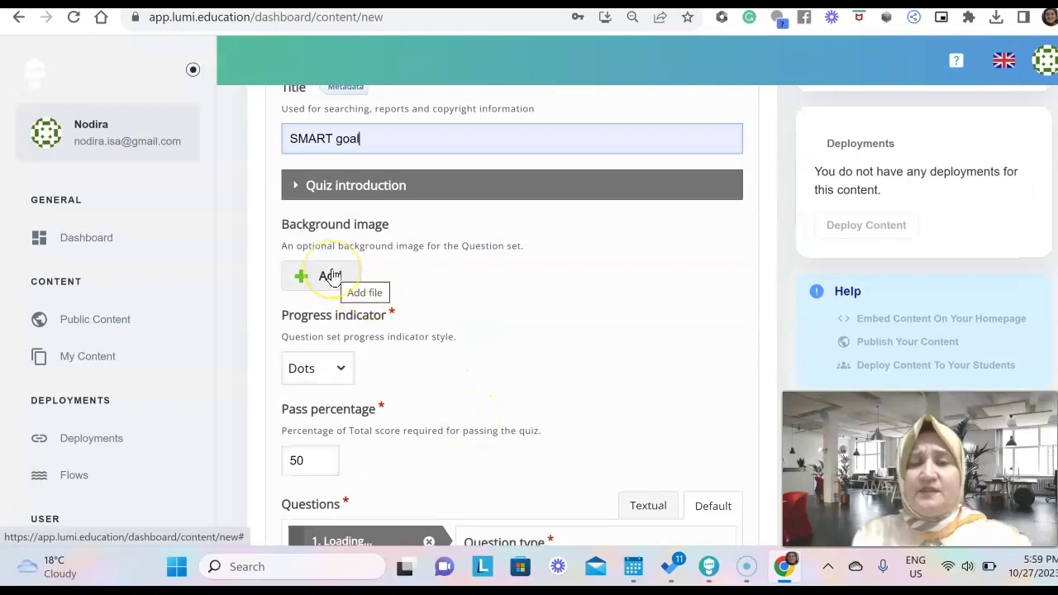
scroll(421, 314, "down", 1)
scroll(422, 310, "down", 1)
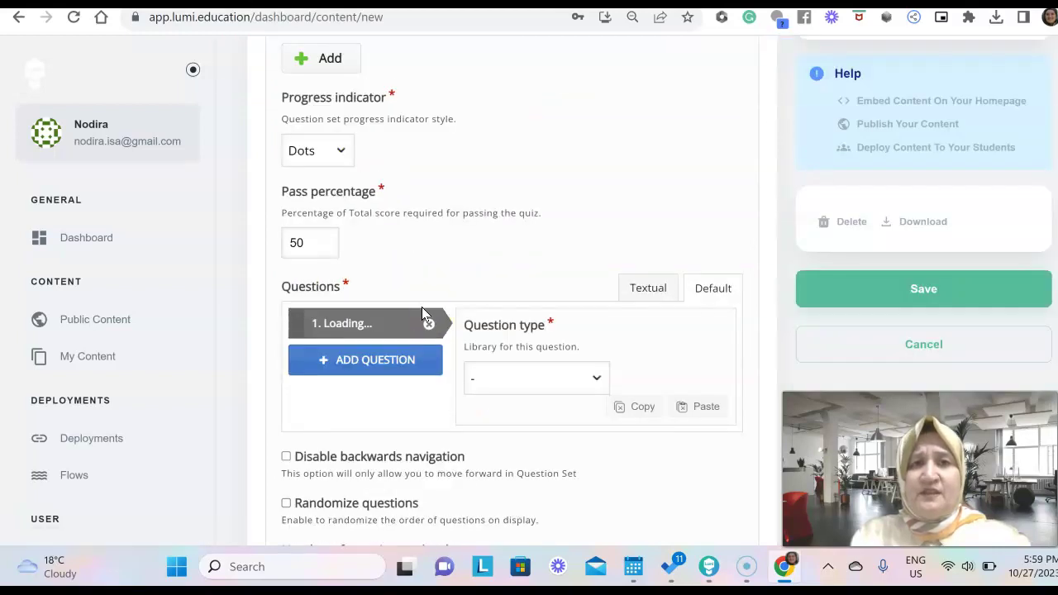
scroll(423, 304, "down", 1)
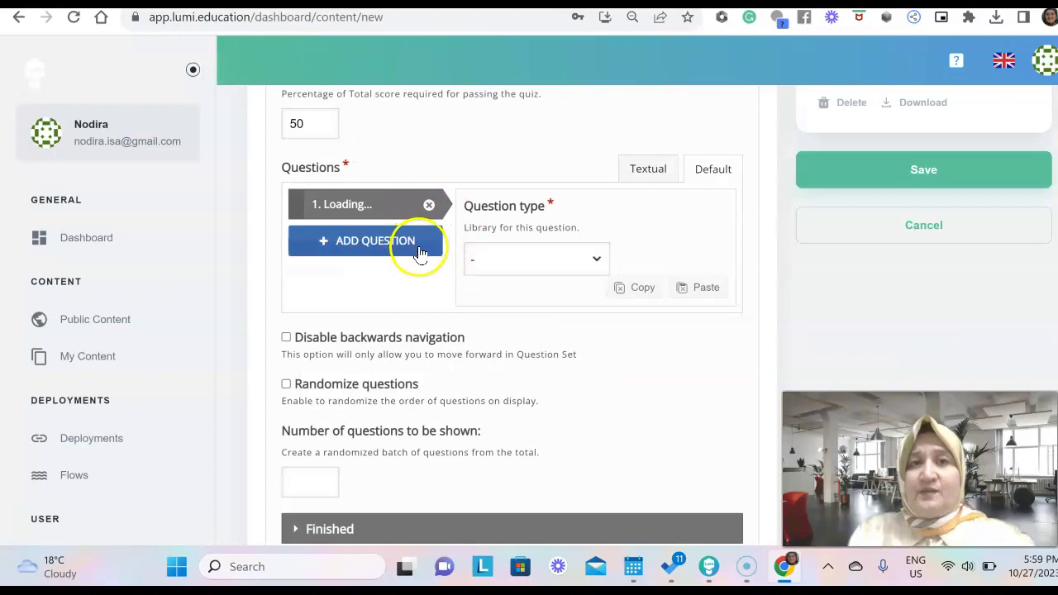
left_click(569, 266)
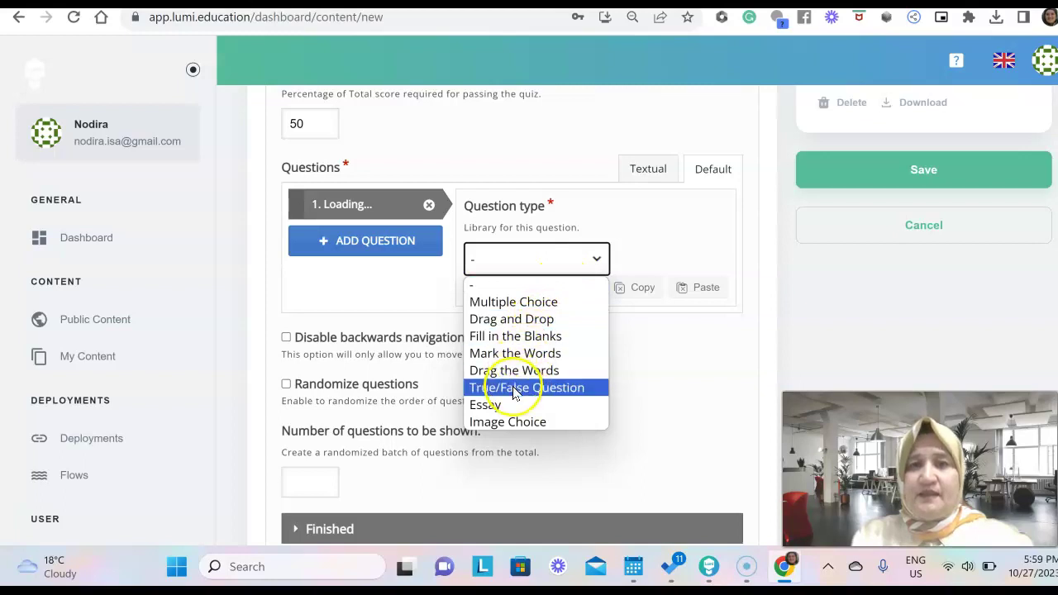
left_click(521, 303)
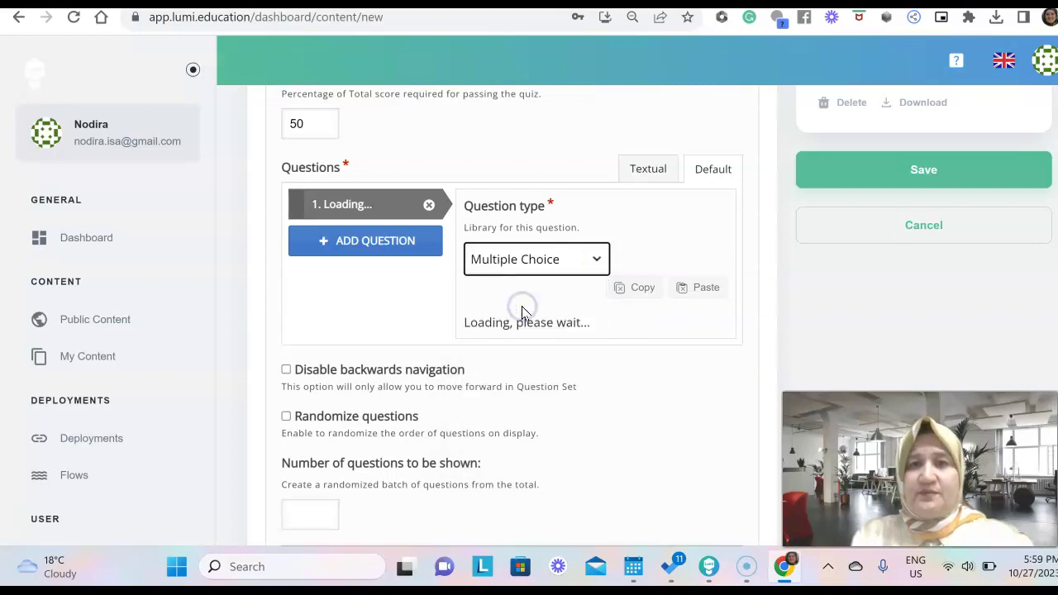
Rename the first question's title to 'Question 1'.
scroll(506, 371, "down", 2)
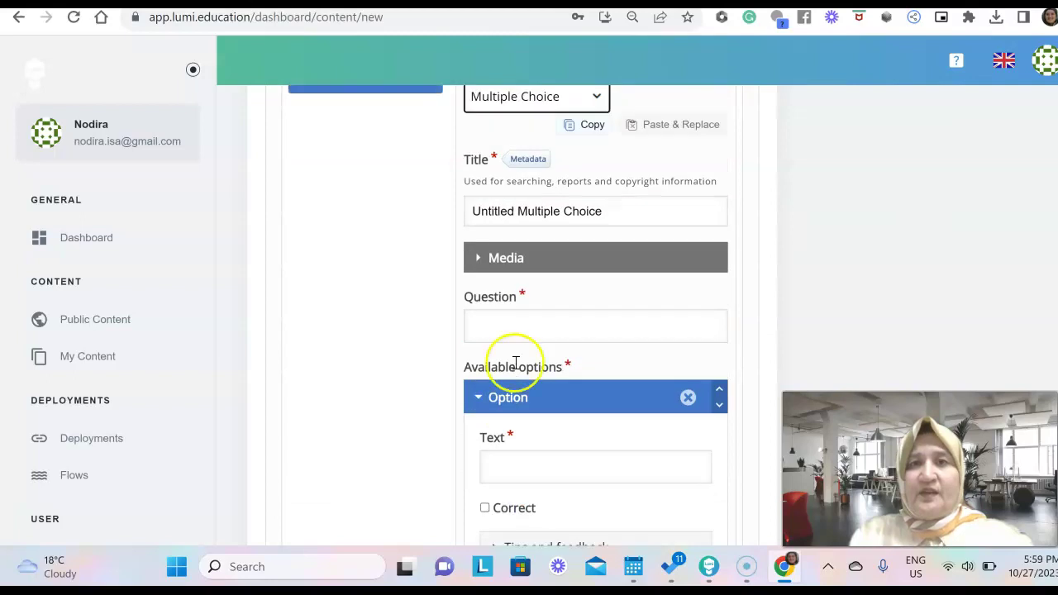
left_click_drag(614, 211, 438, 196)
type("Q")
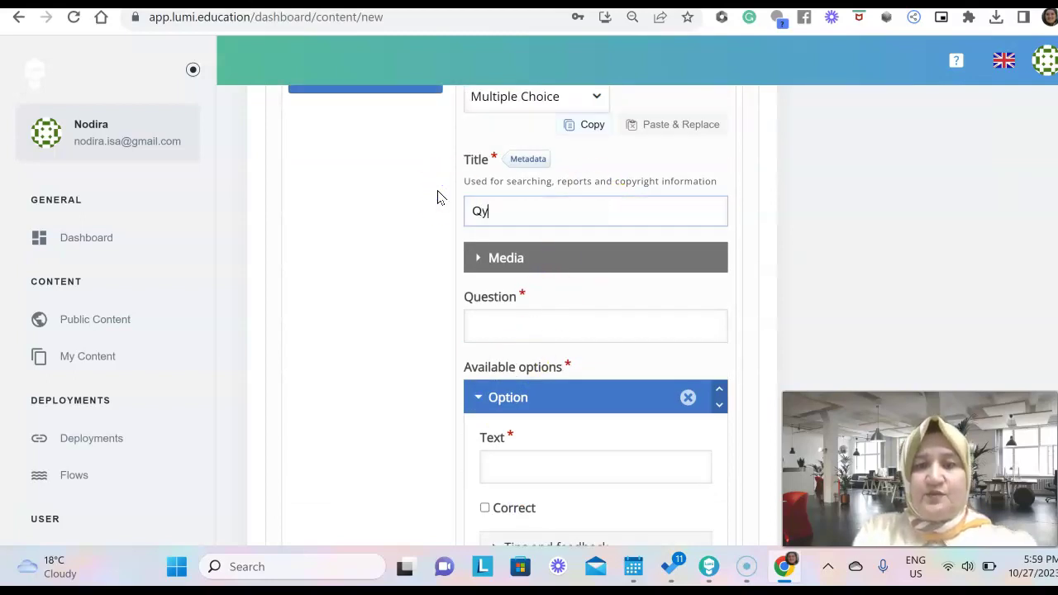
type("y")
key("BackSpace")
type("uestion 1")
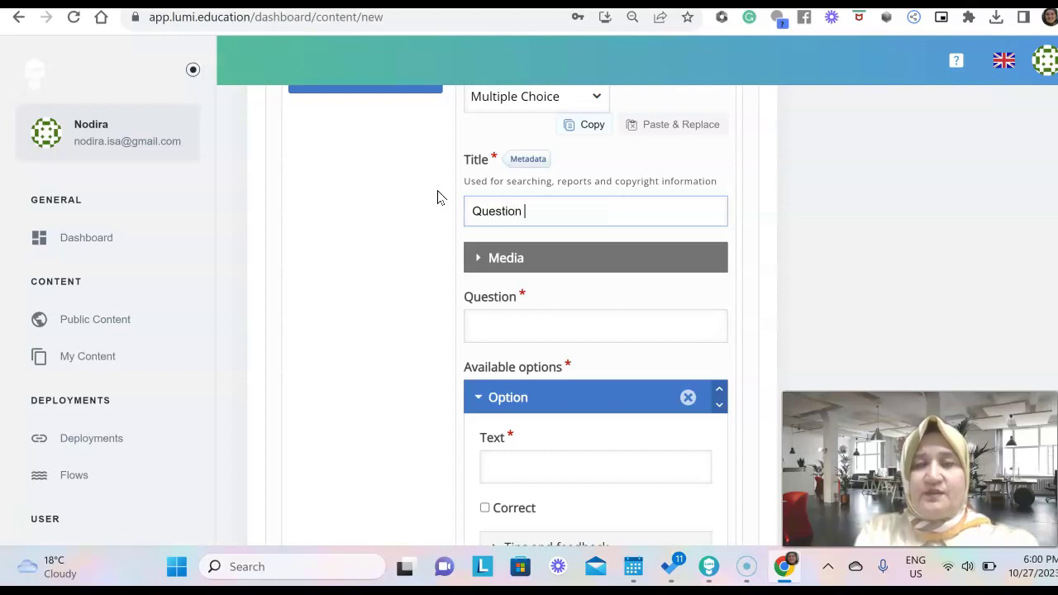
left_click(520, 331)
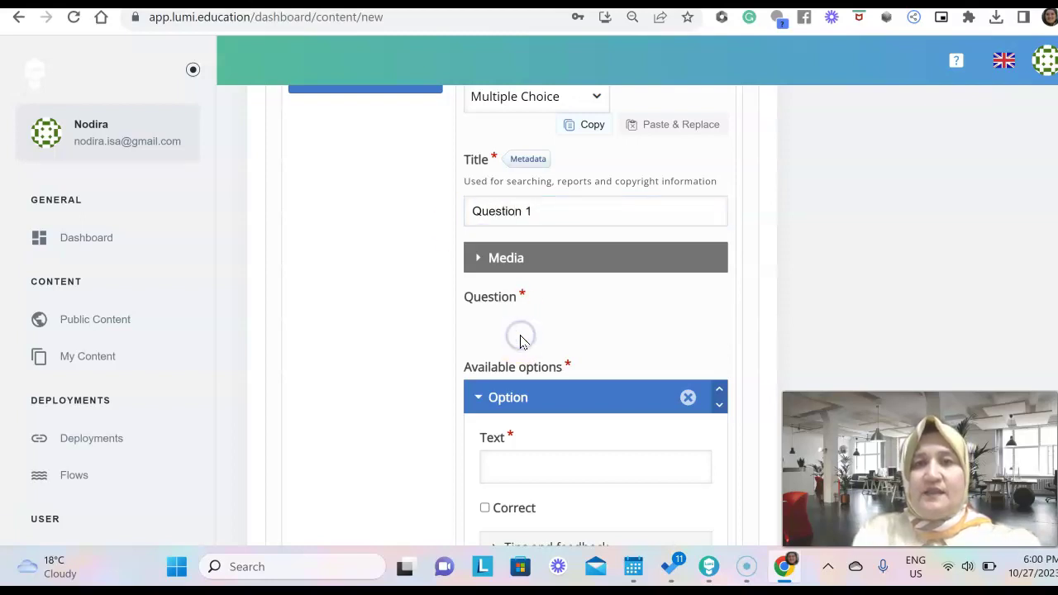
Enter the question text 'What does S stand for in SMART goals?'.
left_click(523, 361)
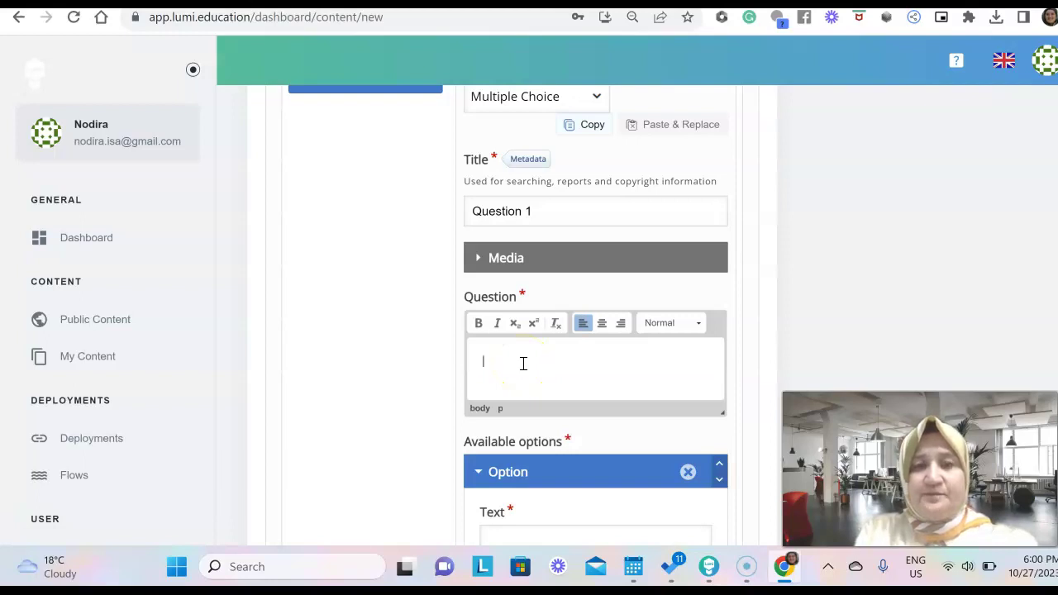
type("What ")
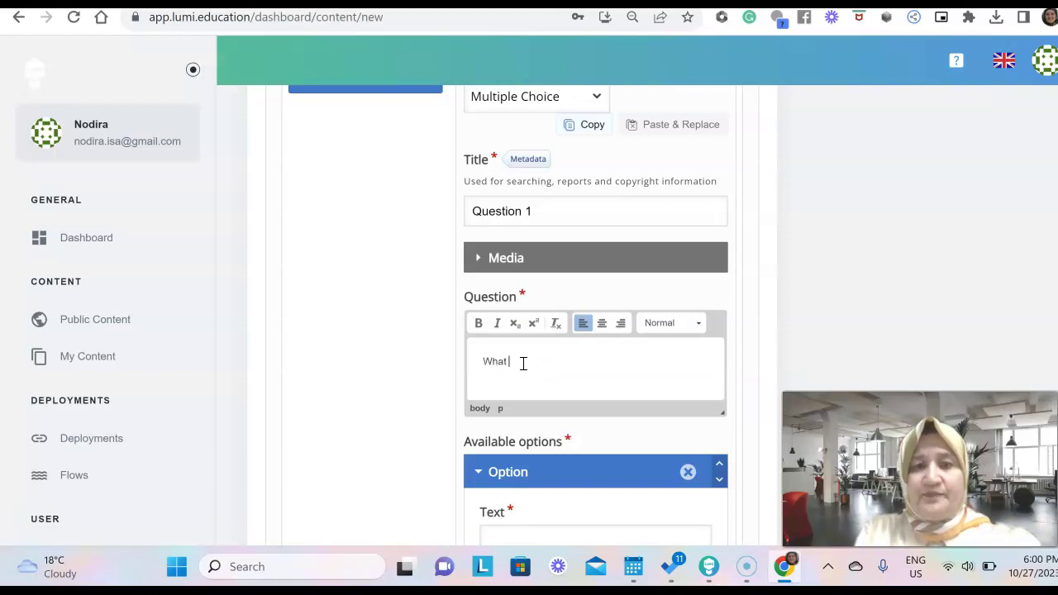
type("does S stand fo")
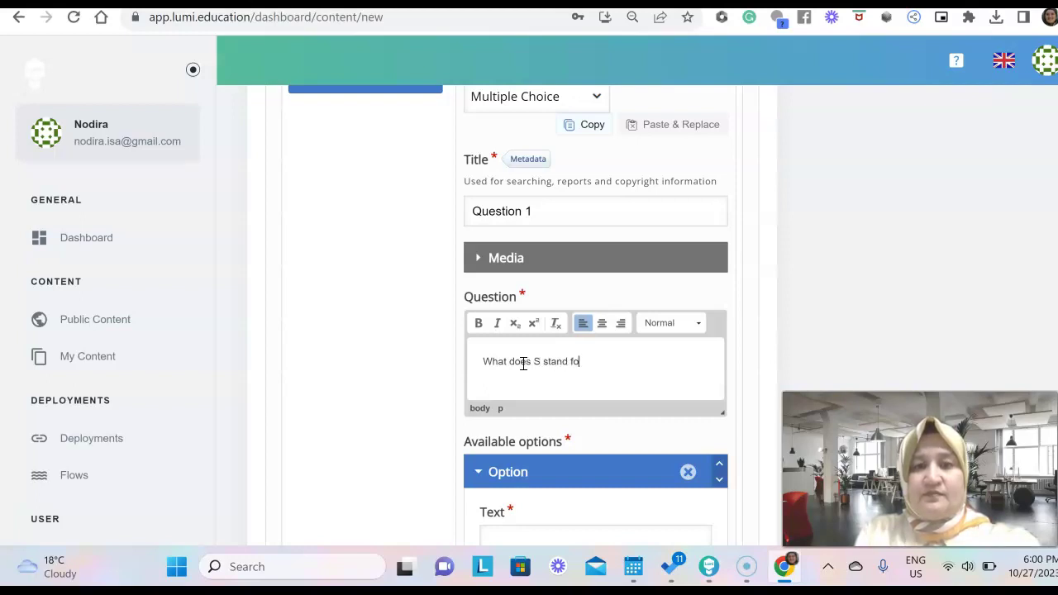
type("r in SMART")
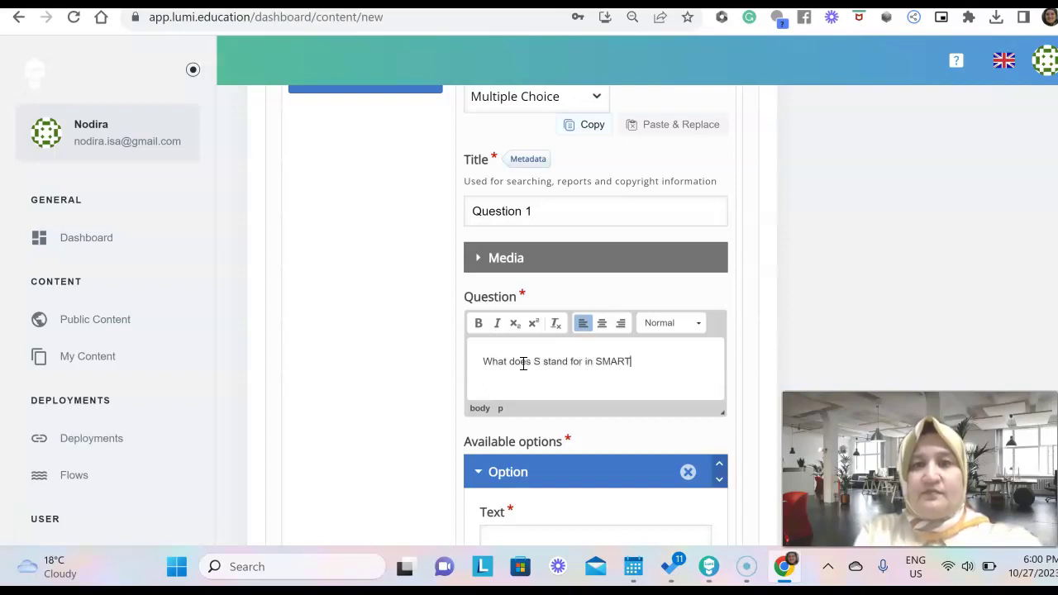
type(" goals?")
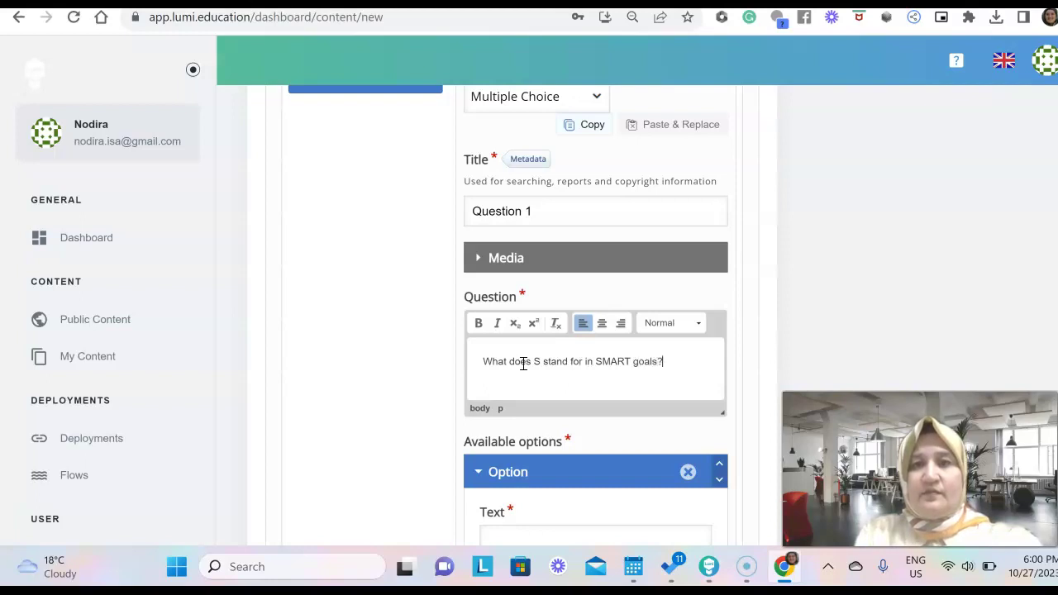
scroll(522, 364, "down", 3)
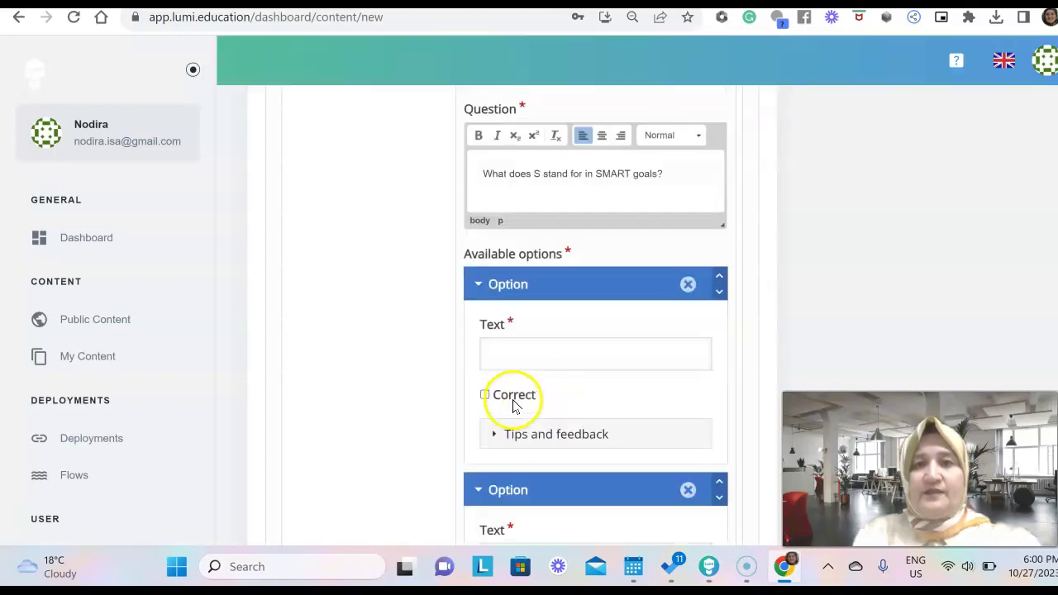
Enter 'specific' as the first answer option and mark it Correct.
left_click(552, 354)
type("specific")
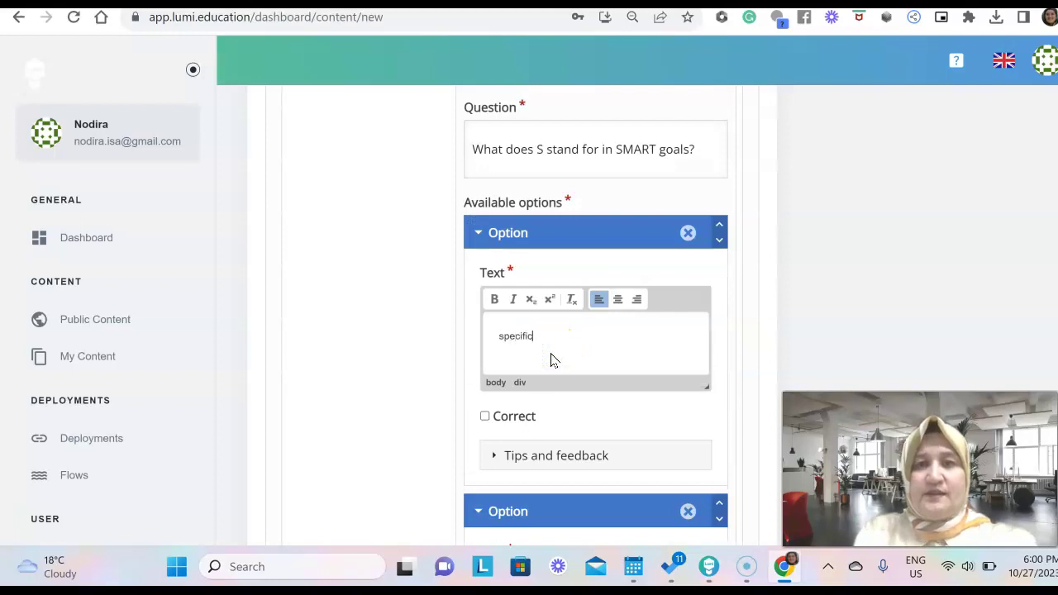
scroll(552, 360, "down", 1)
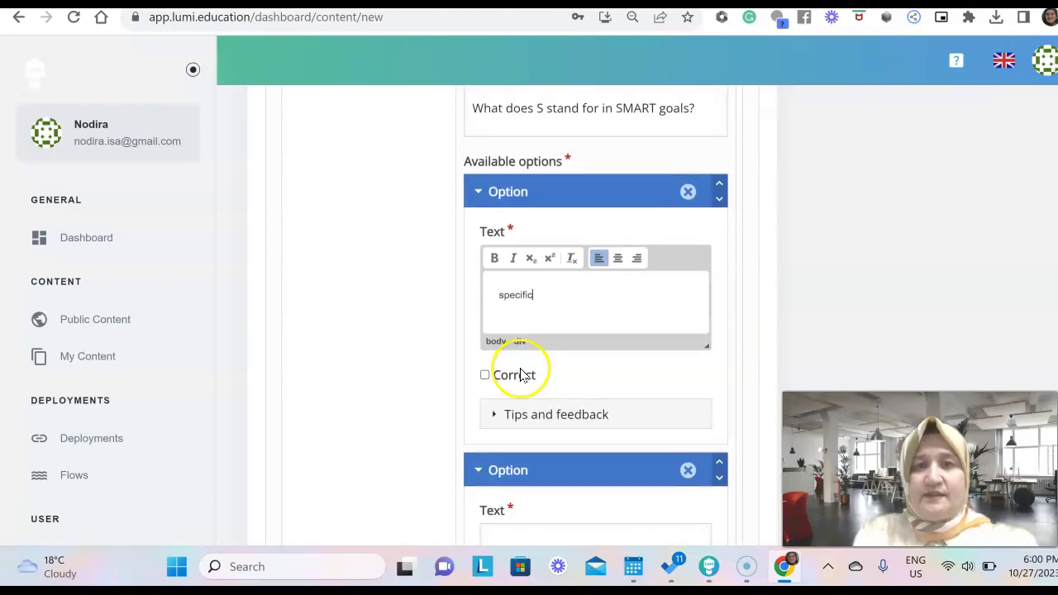
left_click(485, 376)
scroll(495, 387, "down", 2)
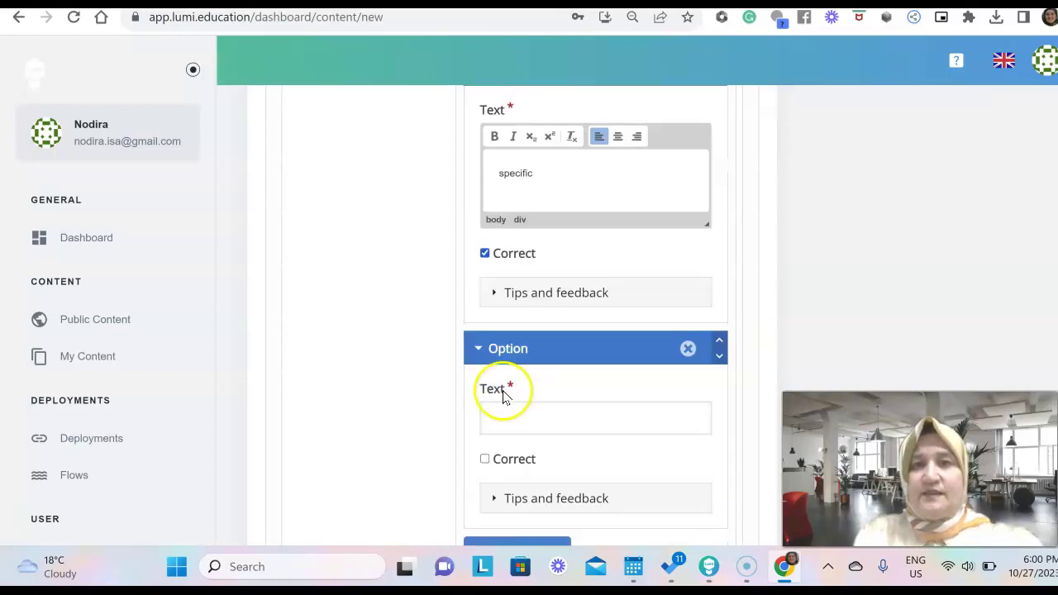
Add the answer options 'special' and 'specialised'.
left_click(529, 419)
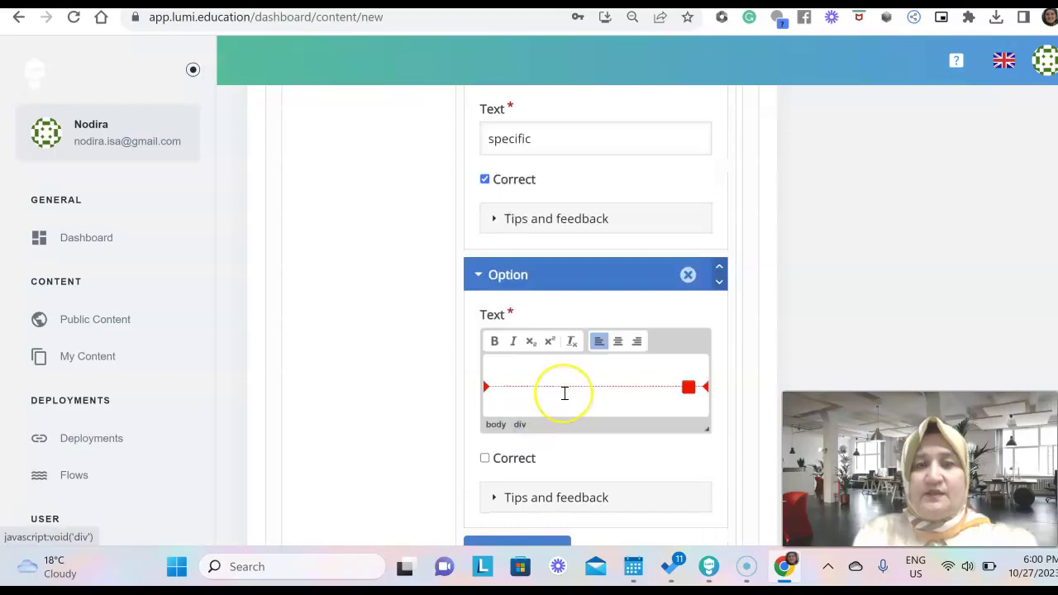
type("special")
scroll(564, 393, "down", 3)
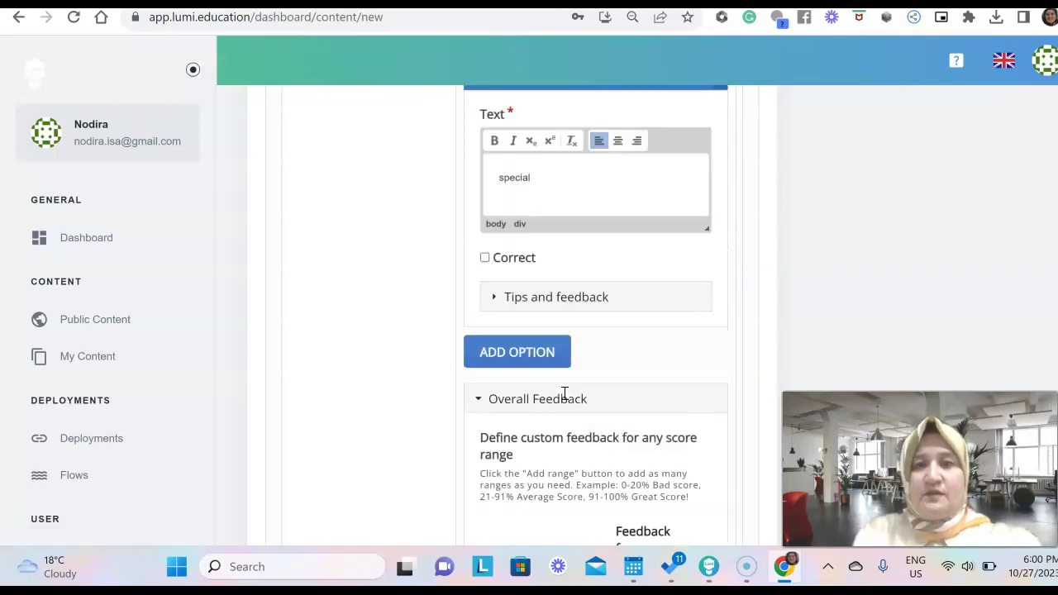
left_click(541, 354)
left_click(529, 423)
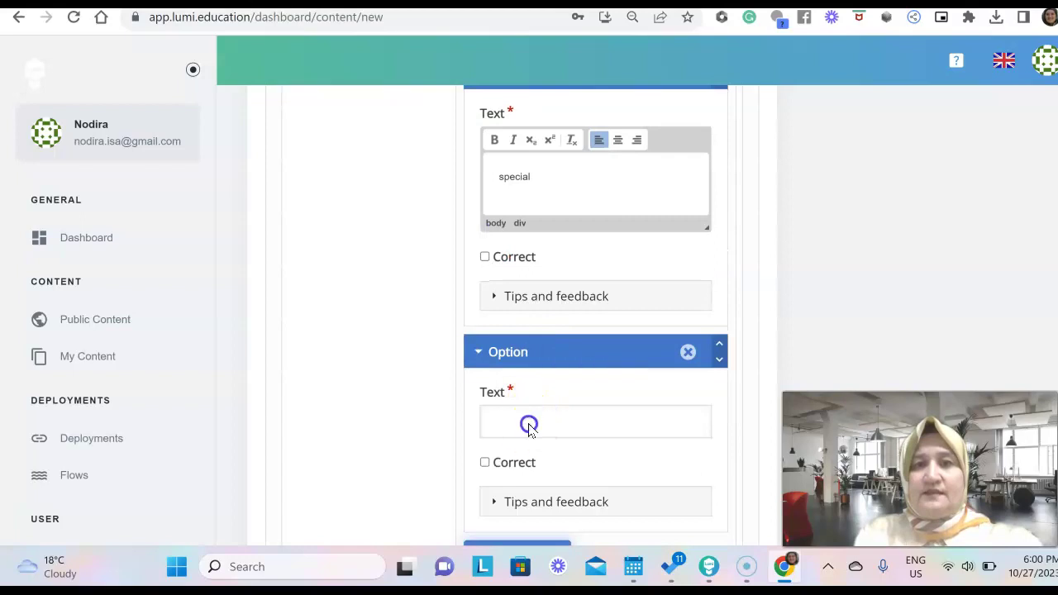
type("spe")
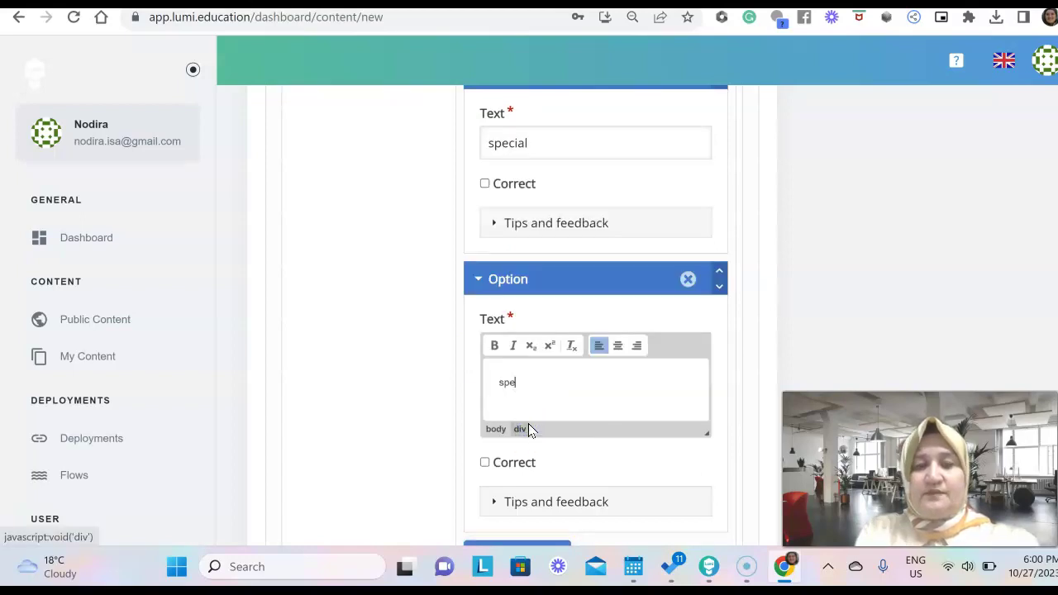
type("cialised")
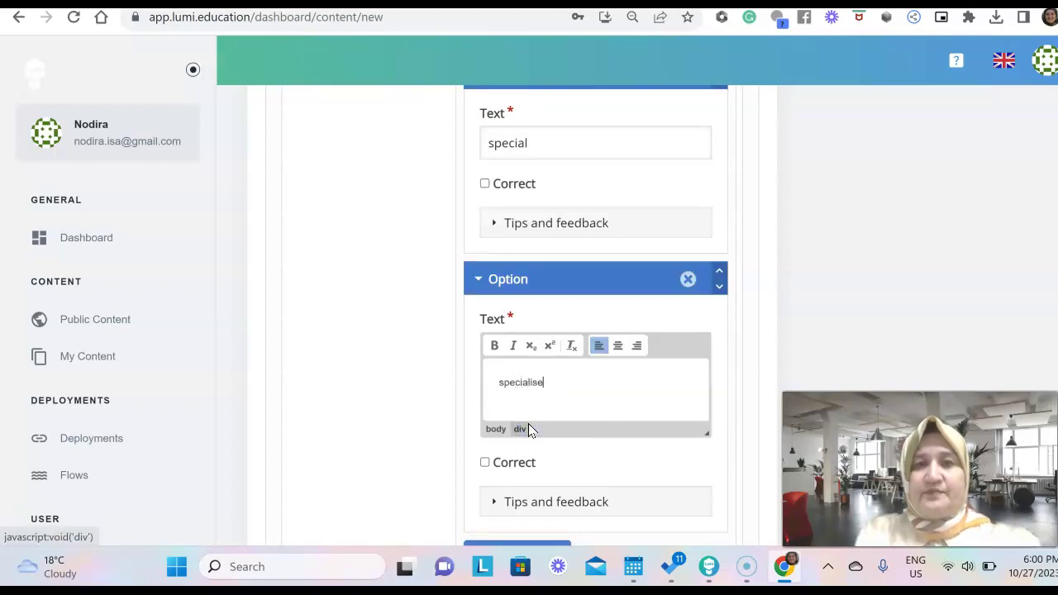
scroll(529, 423, "down", 3)
scroll(528, 423, "down", 7)
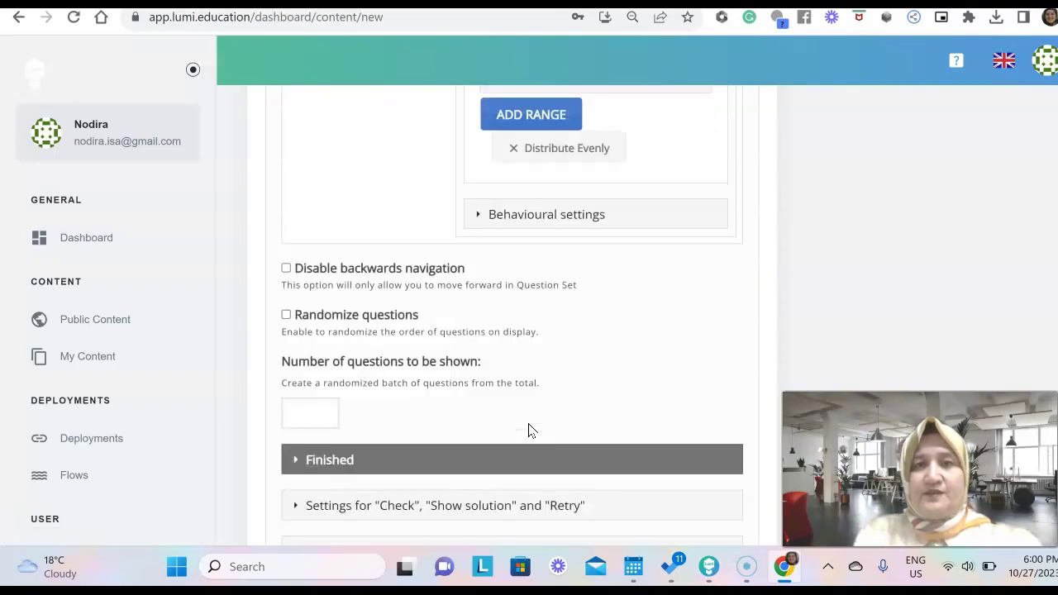
Add question 2 as a Fill in the Blanks item and focus its first text block.
scroll(528, 424, "up", 20)
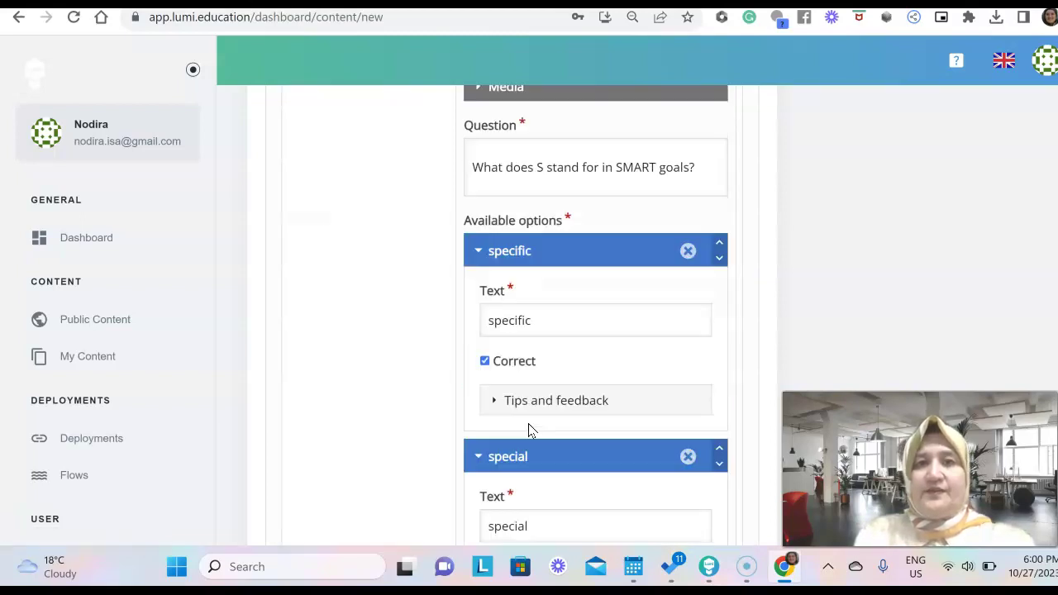
left_click(397, 293)
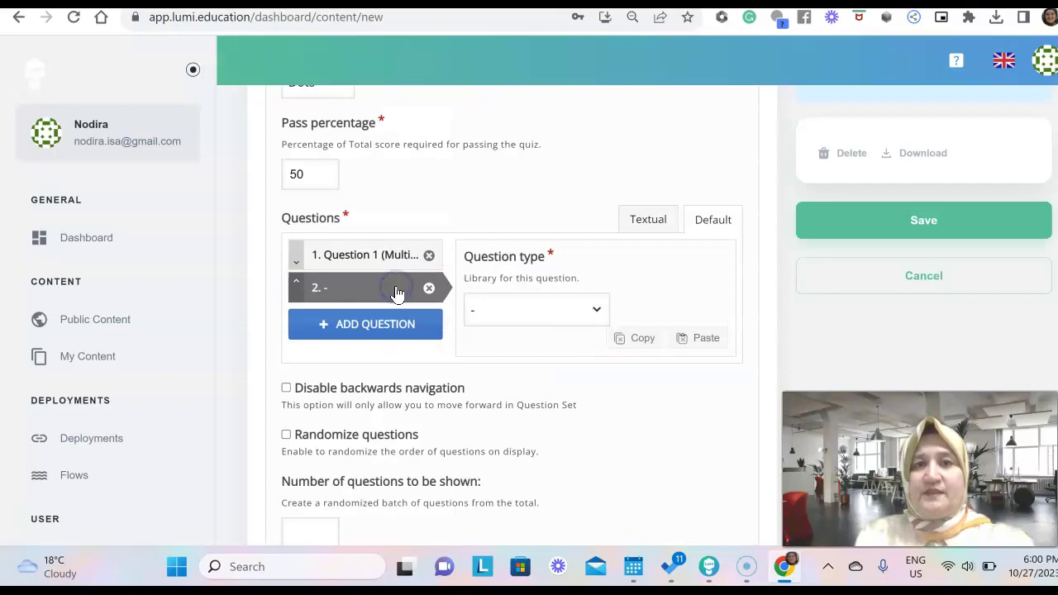
left_click(544, 310)
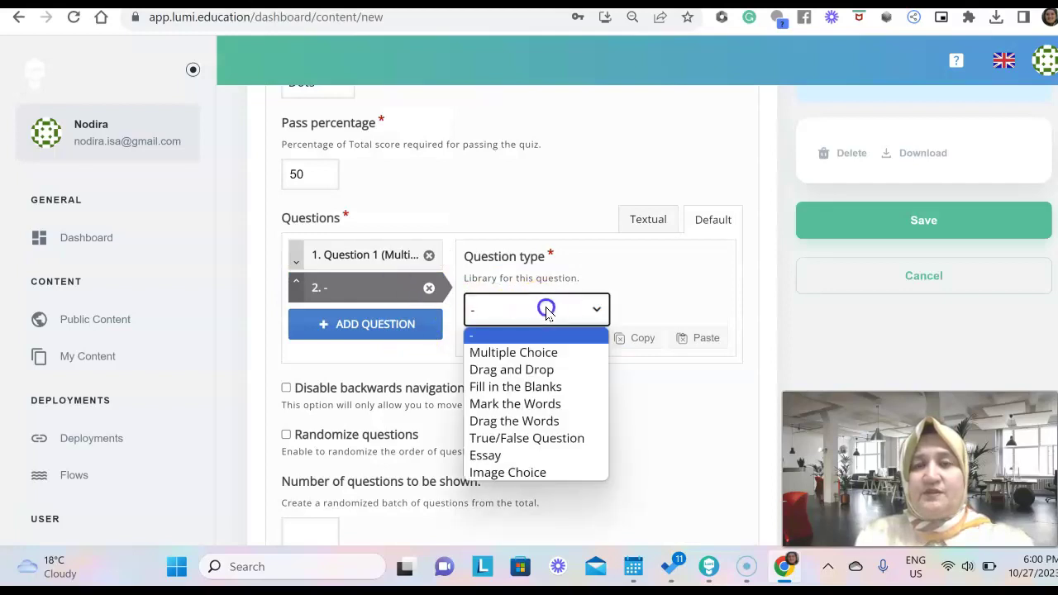
left_click(560, 388)
scroll(559, 391, "down", 1)
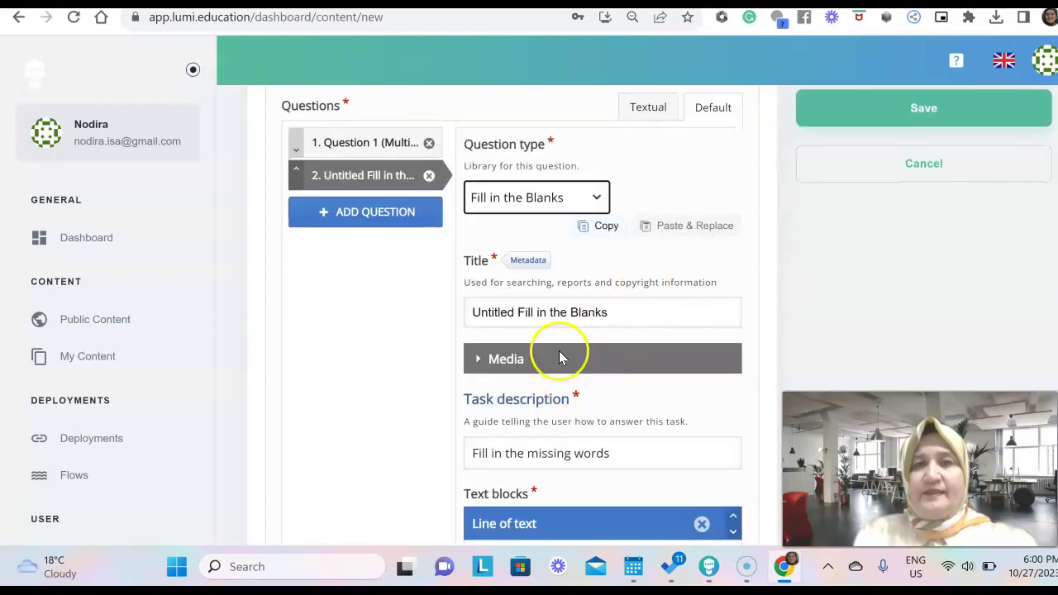
scroll(562, 338, "down", 1)
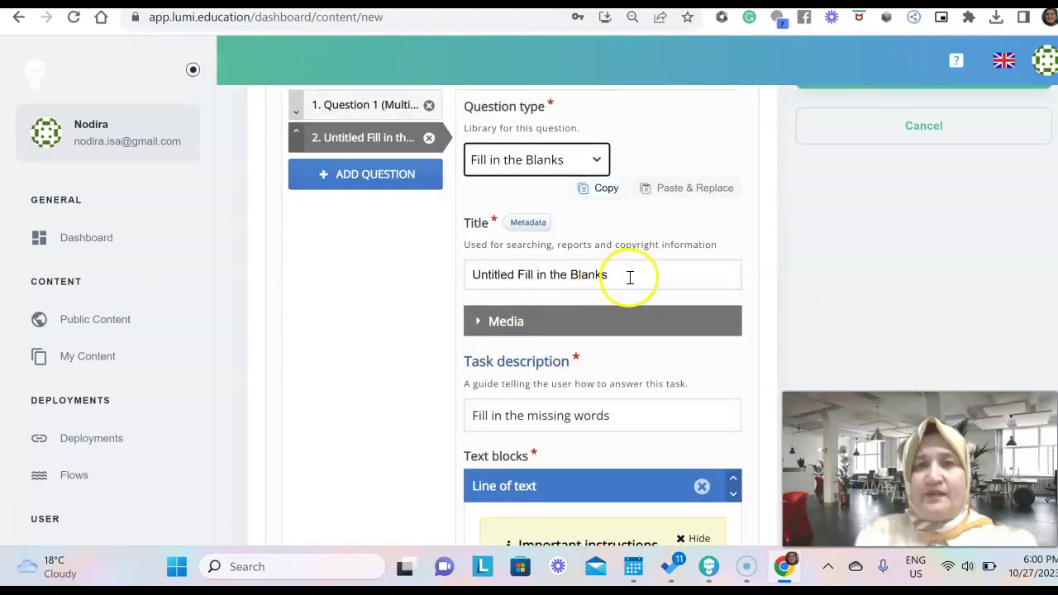
scroll(633, 305, "down", 1)
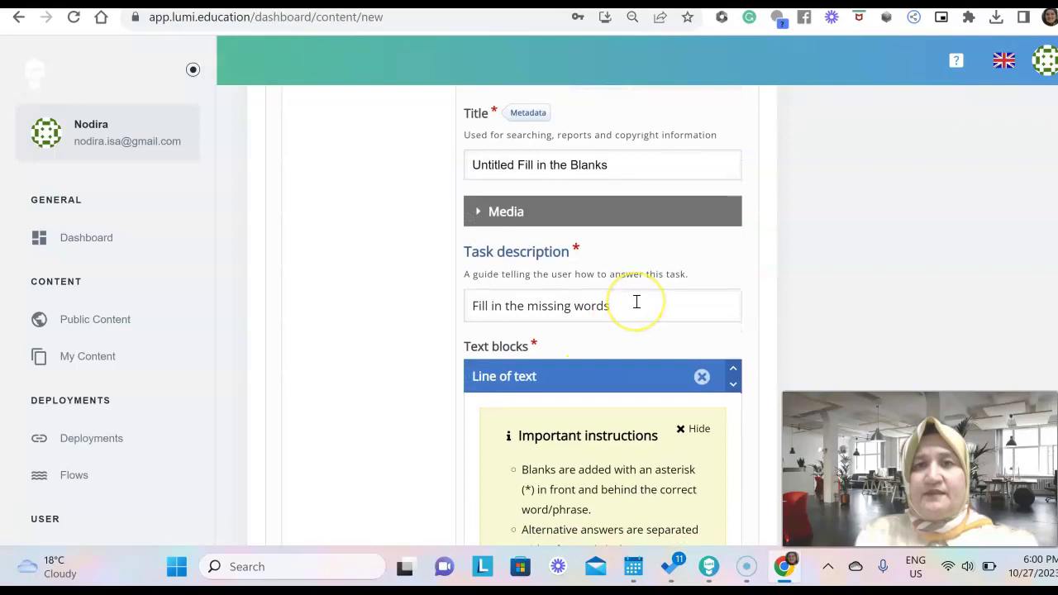
scroll(636, 301, "down", 3)
scroll(636, 302, "down", 2)
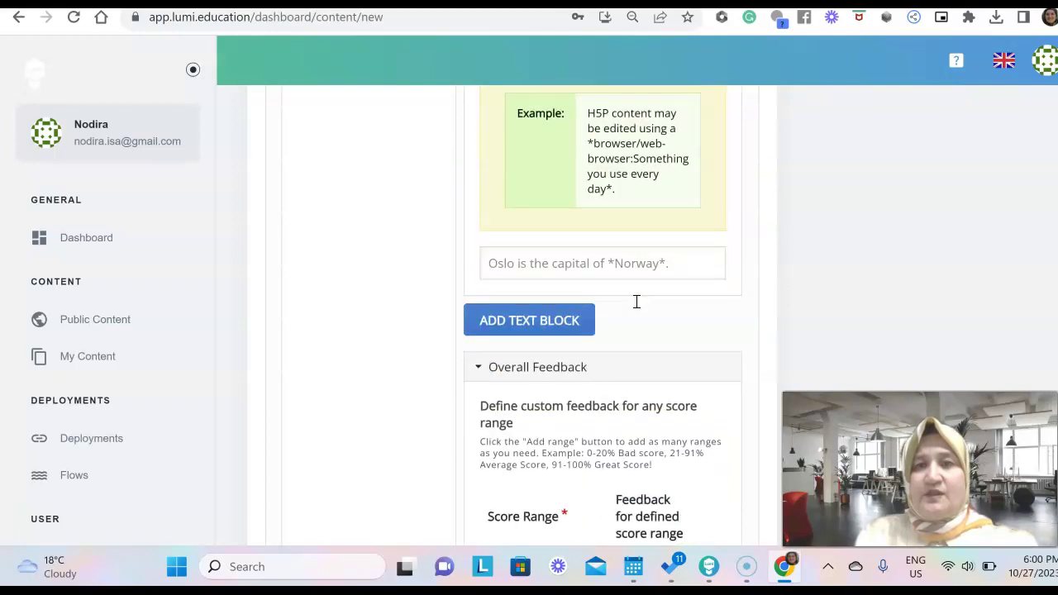
left_click(628, 261)
Type the 'It is important to set SMART goals' sentence with *specific* blanked, plus measurable and attainable.
left_click(606, 304)
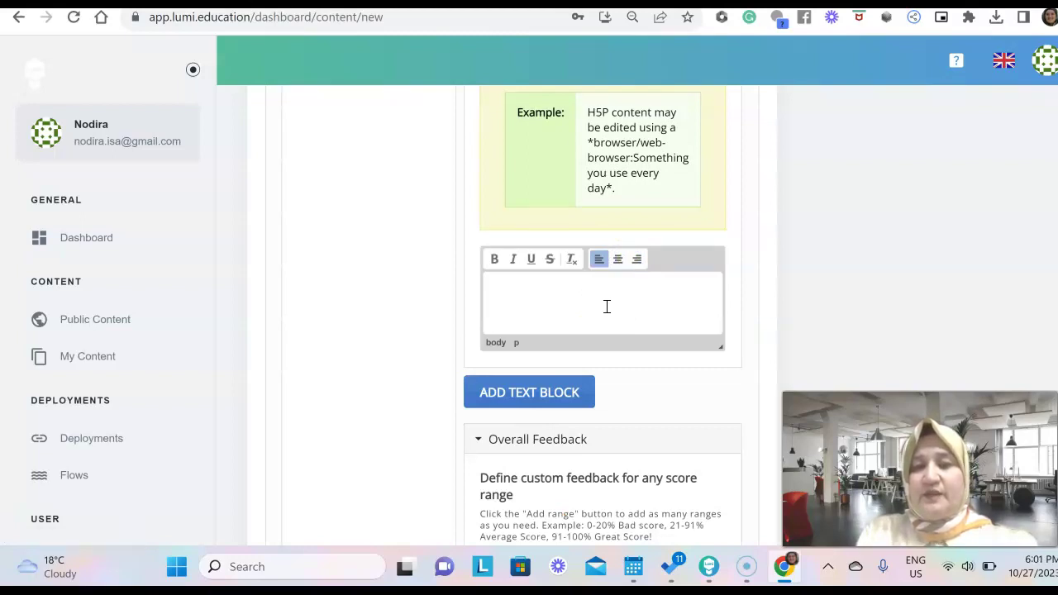
type("IN")
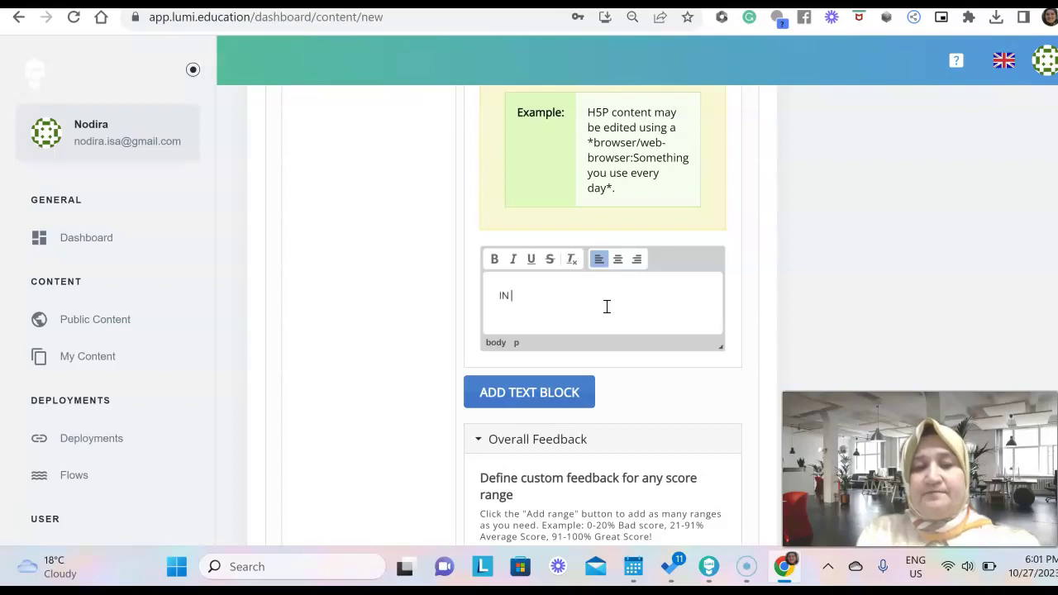
type(" SM")
key("BackSpace")
key("BackSpace")
key("BackSpace")
key("BackSpace")
type("n")
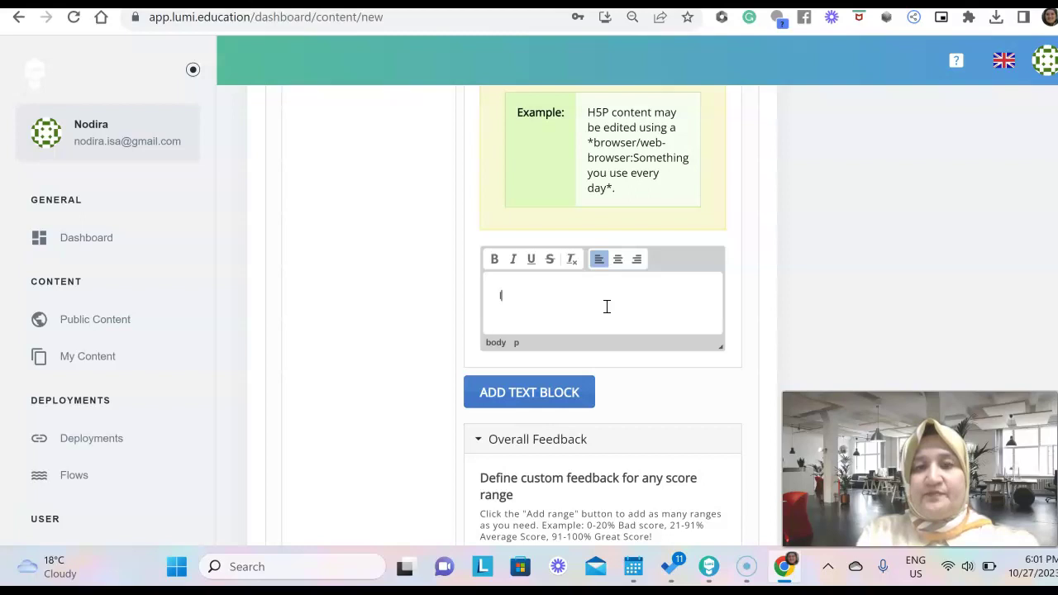
type("t is impo")
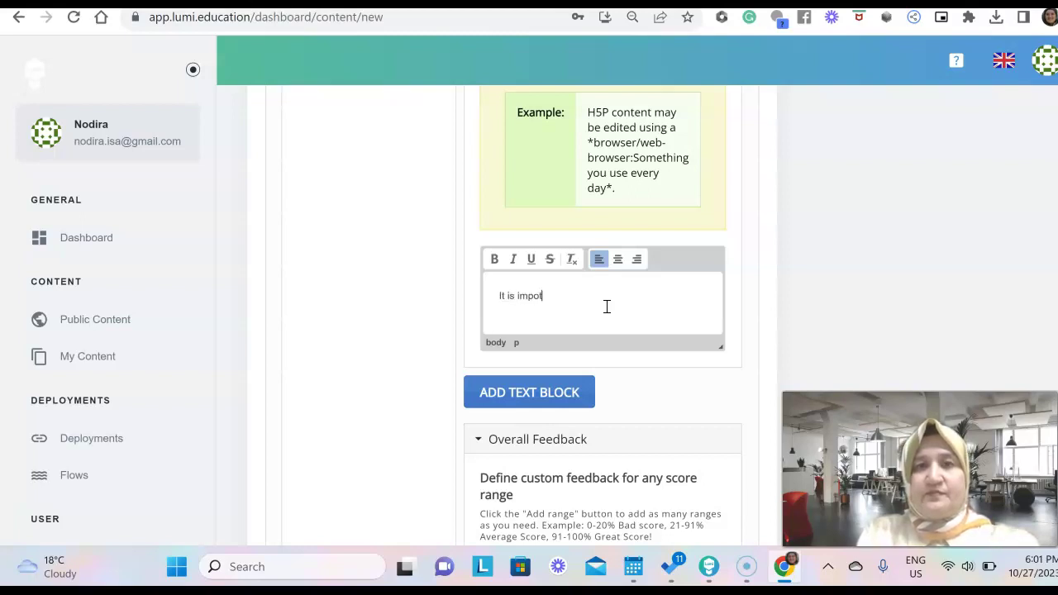
type("rtant to ")
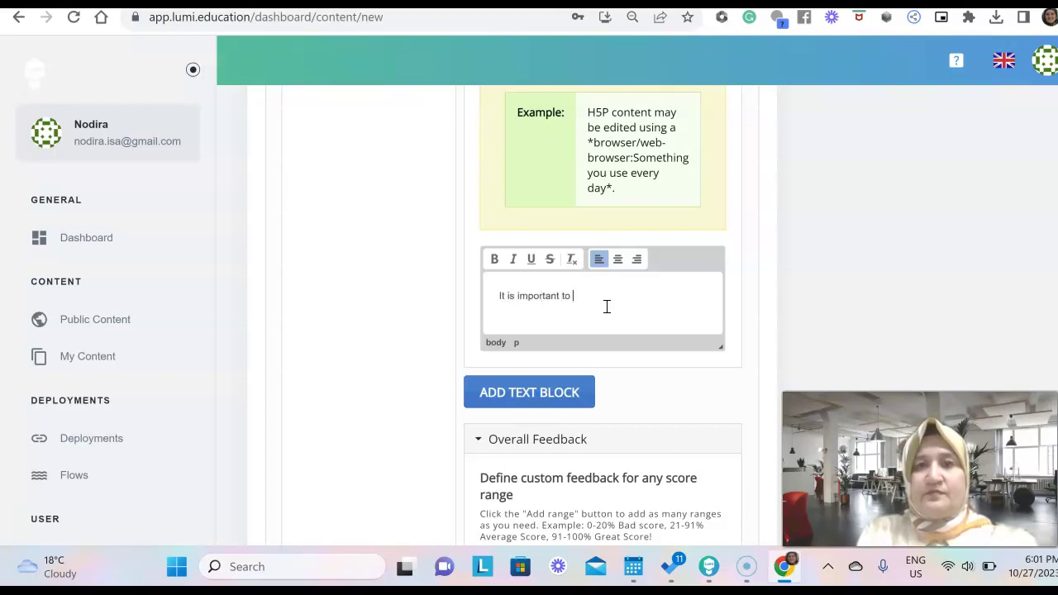
type("set SMART goals. S")
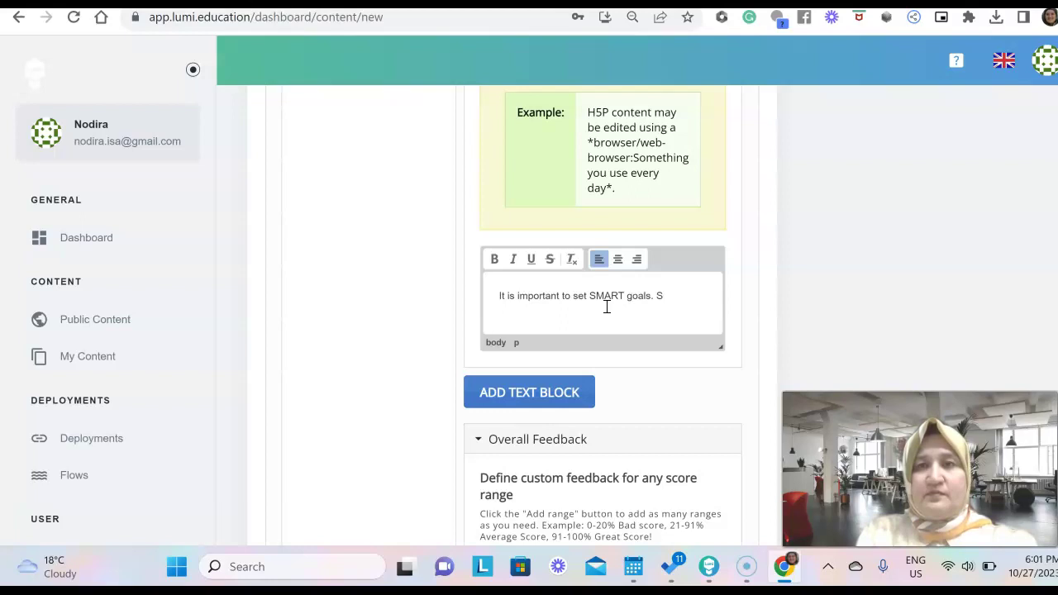
type("ds fo")
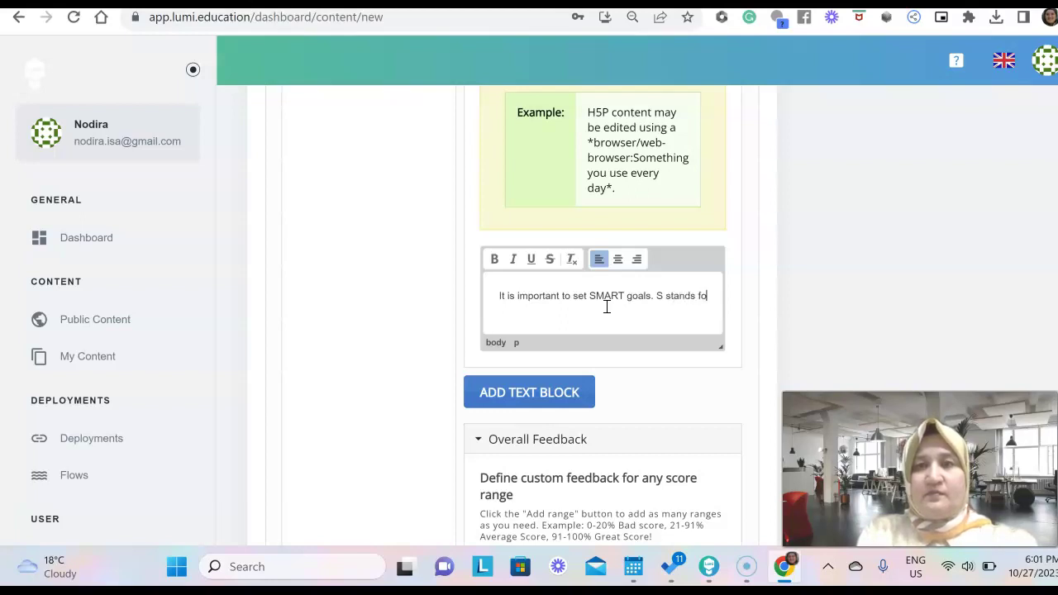
type("r *s")
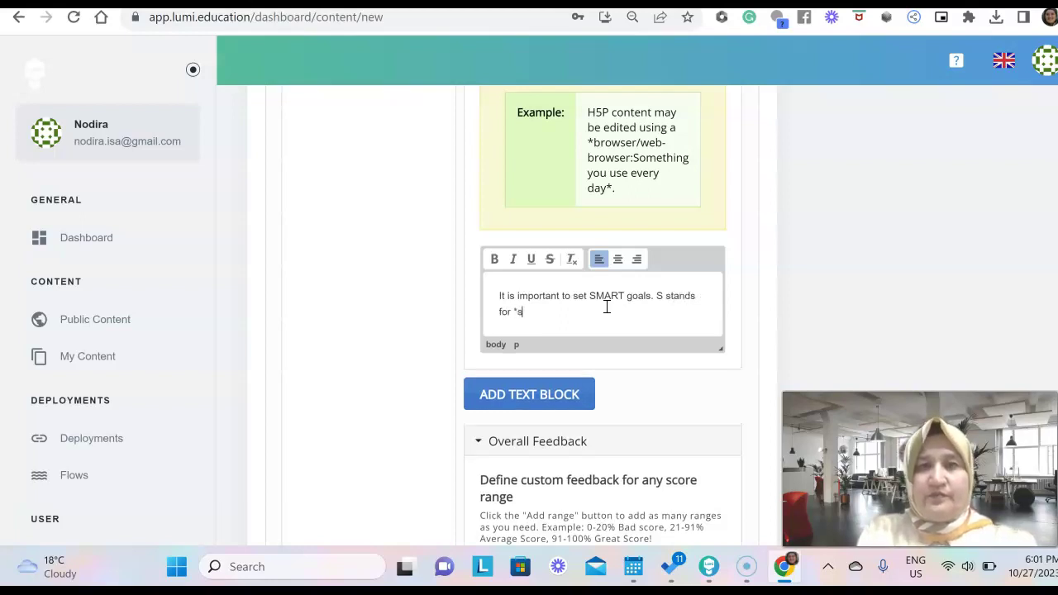
type("pecific*")
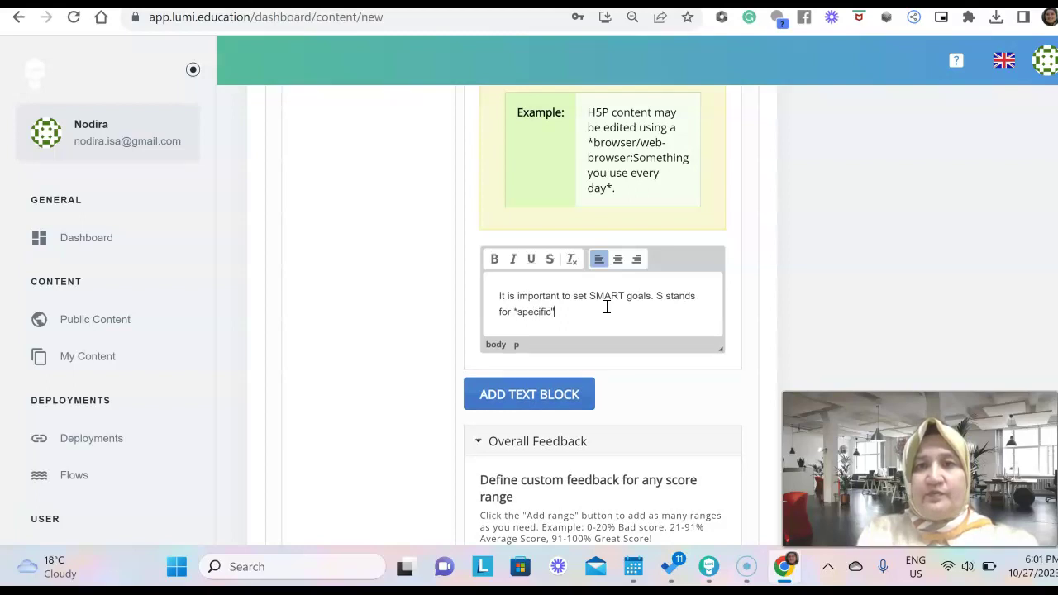
key("BackSpace")
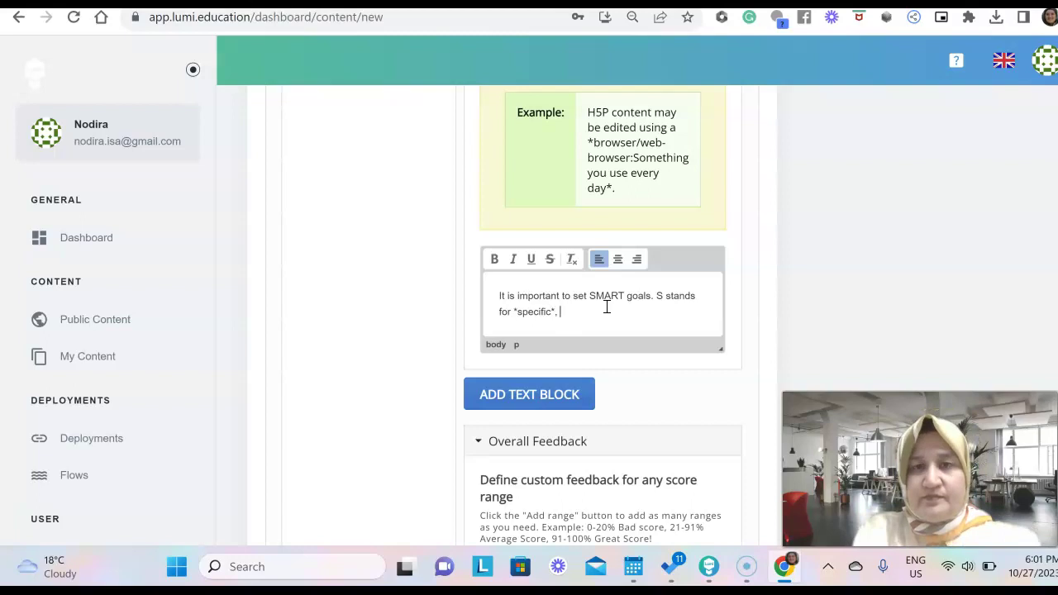
type("*, M stands")
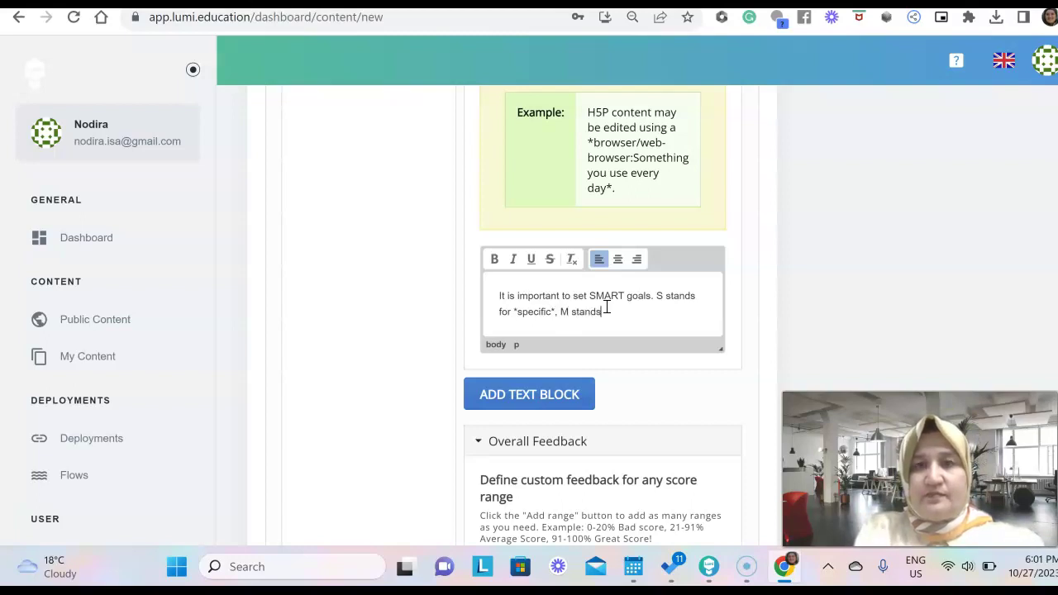
type(" for \"m")
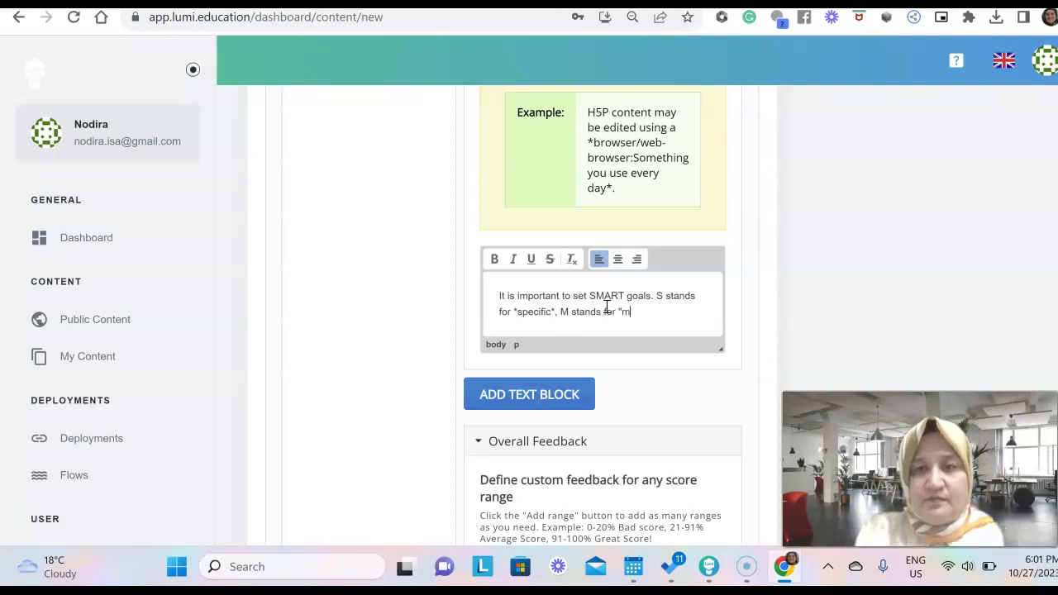
type("easurable\",")
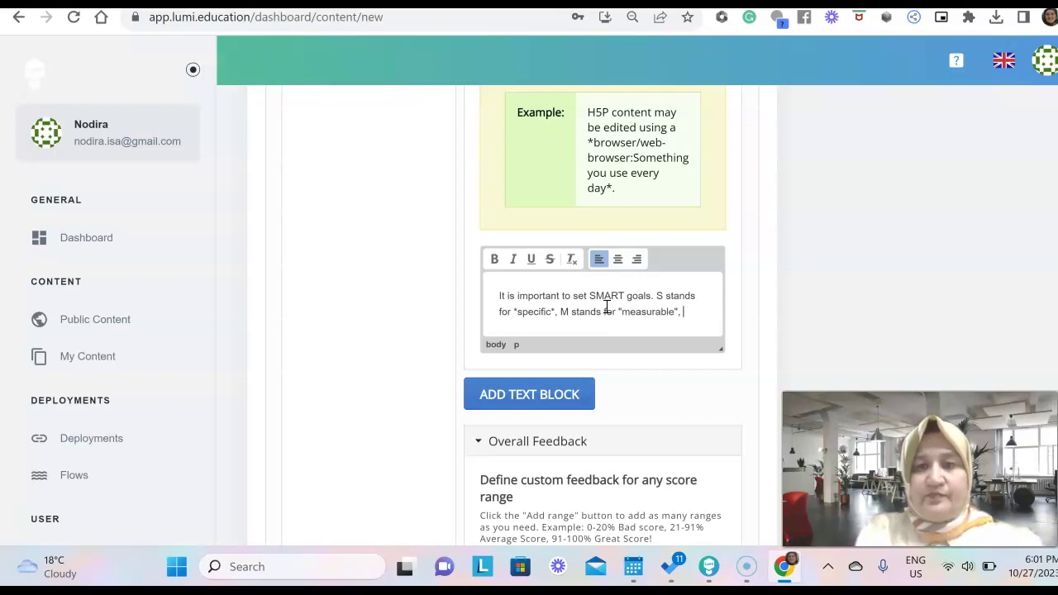
type("A stands for")
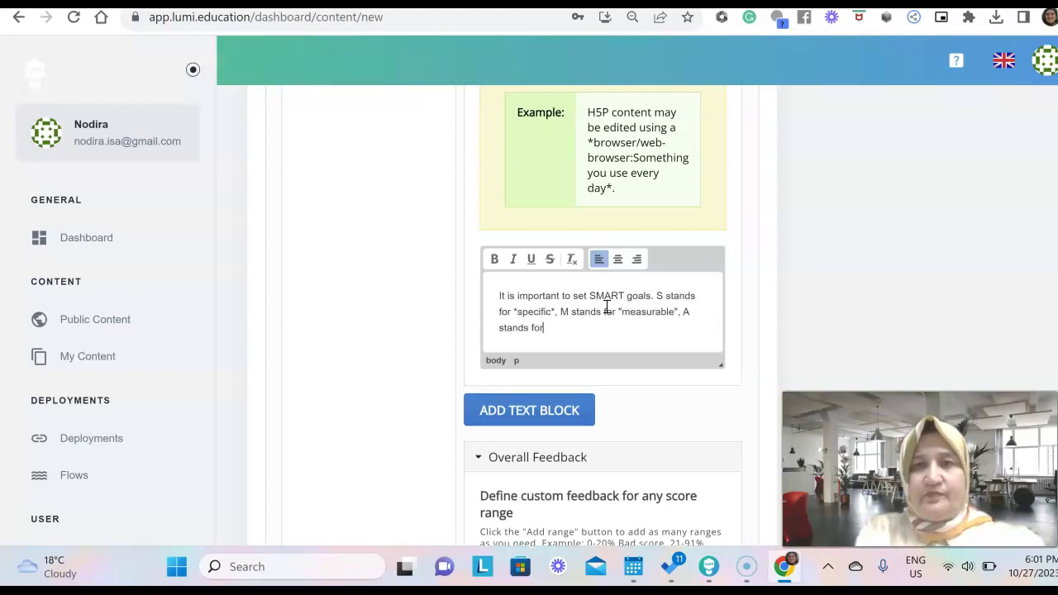
type(" \"a")
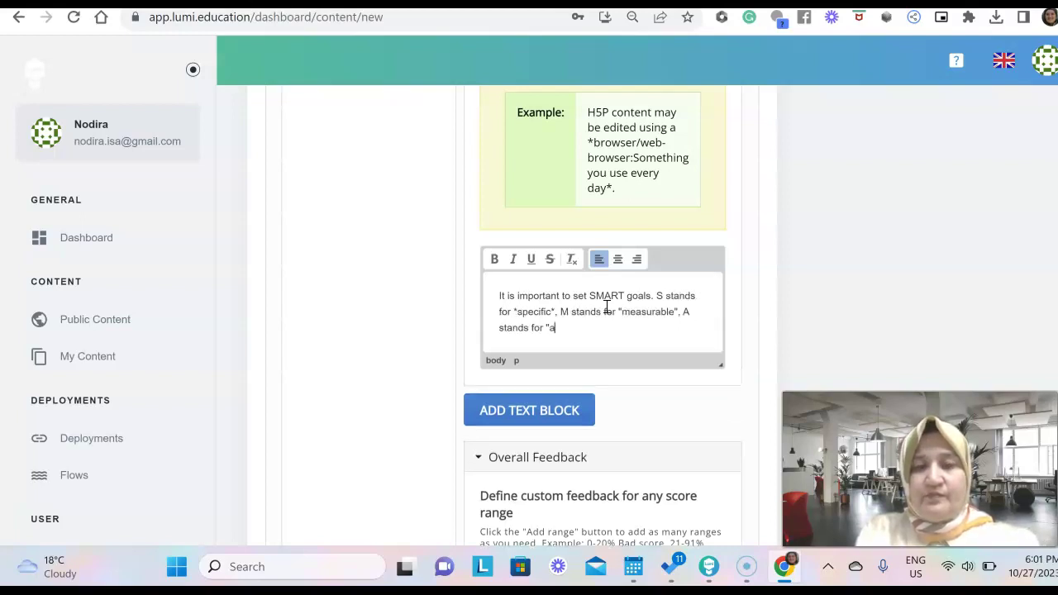
type("ttainable\"")
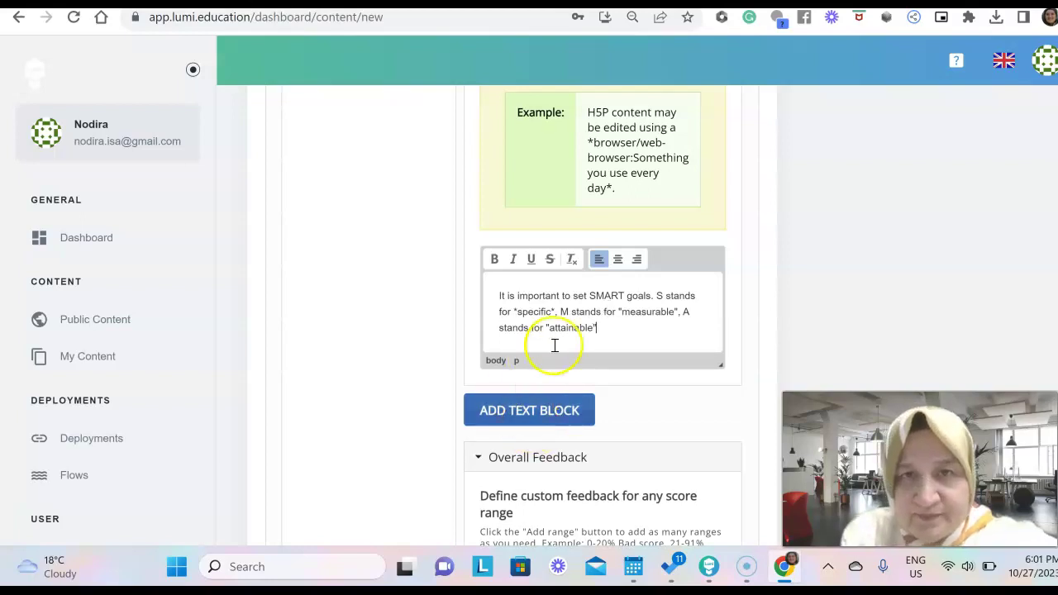
scroll(618, 346, "down", 5)
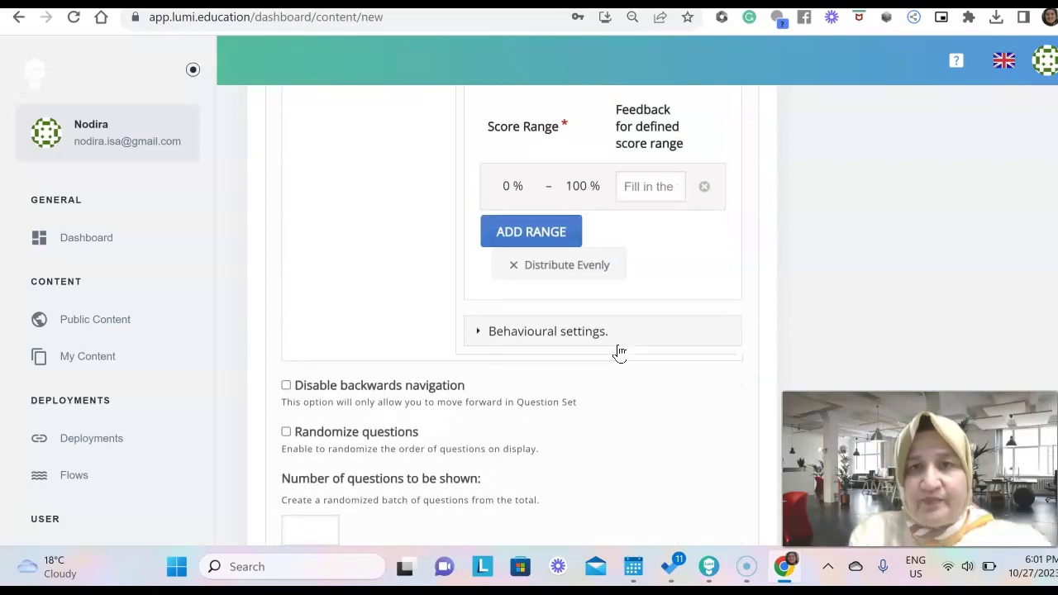
scroll(619, 349, "up", 10)
Add question 3 as an Essay with task description 'Write your SMART goal'.
scroll(619, 350, "down", 3)
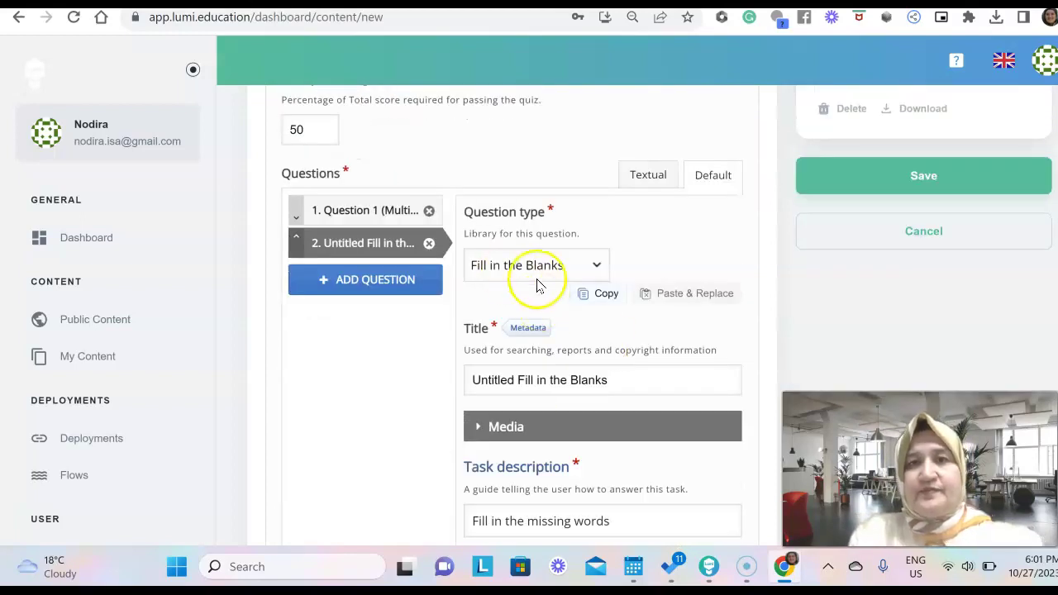
left_click(413, 285)
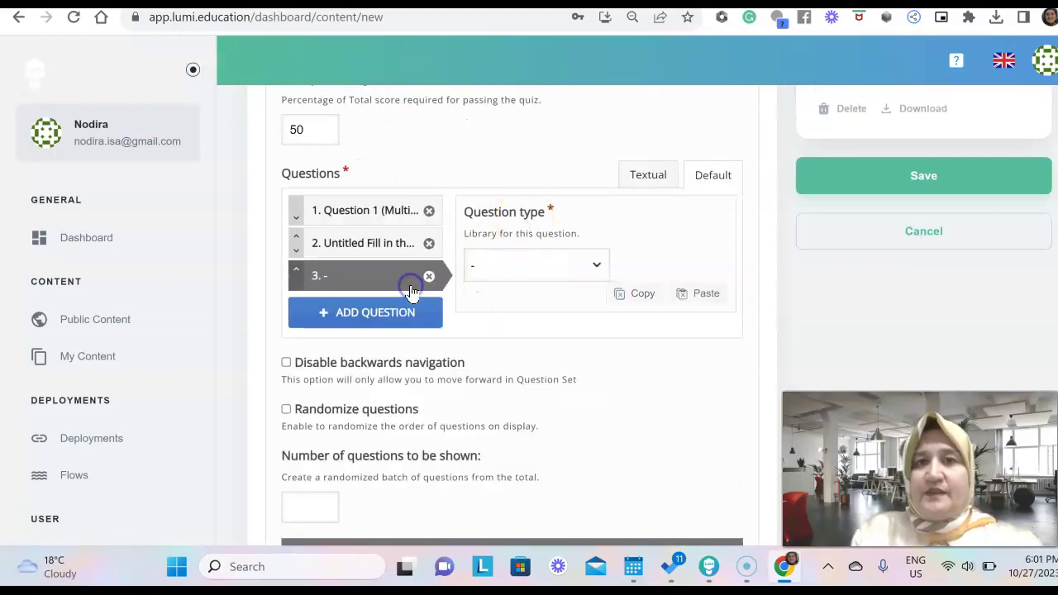
left_click(544, 273)
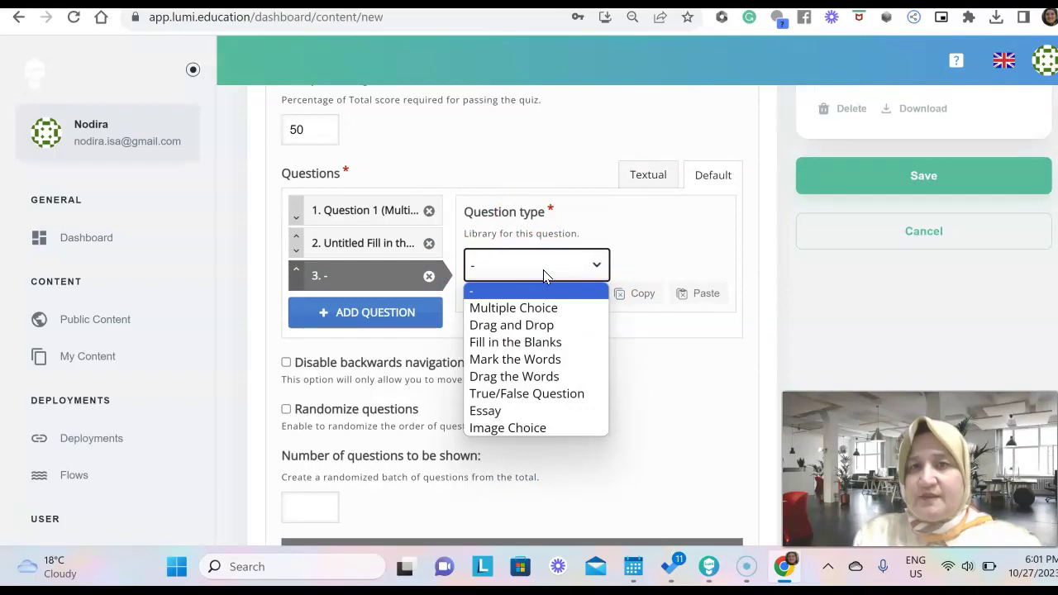
left_click(524, 411)
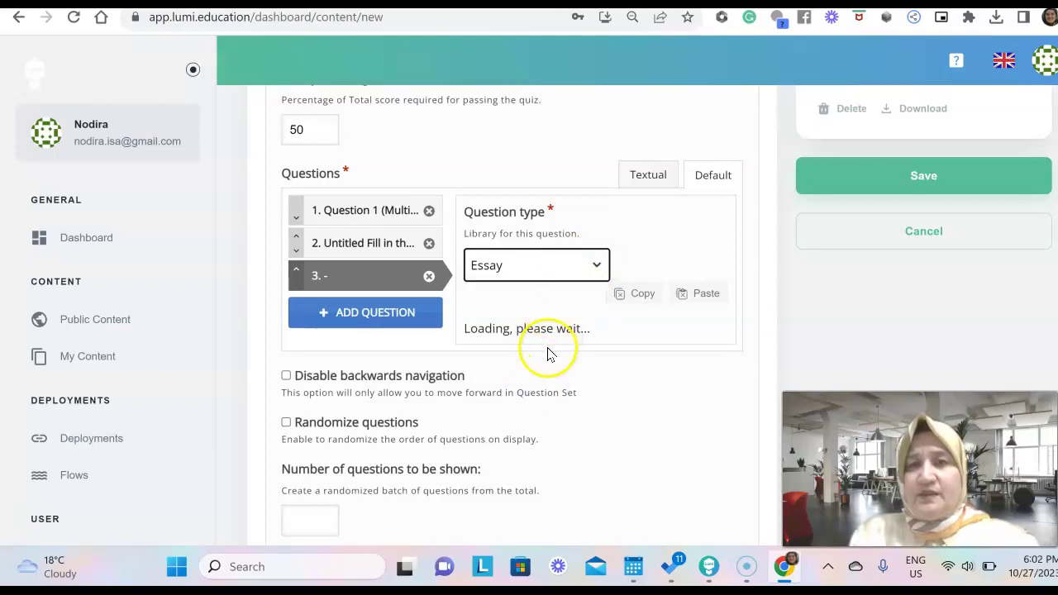
scroll(542, 373, "down", 2)
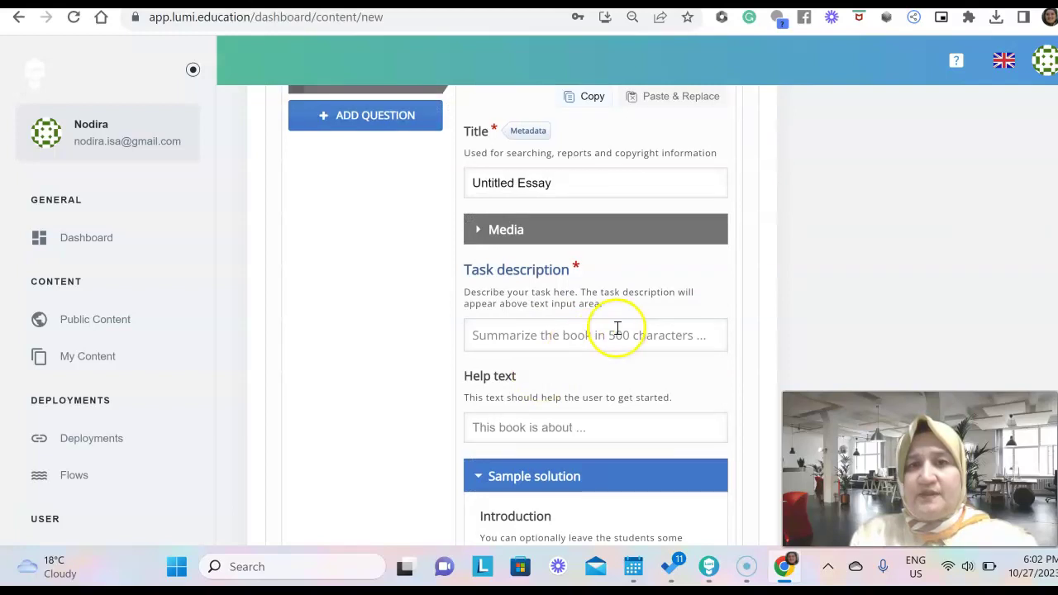
left_click(618, 329)
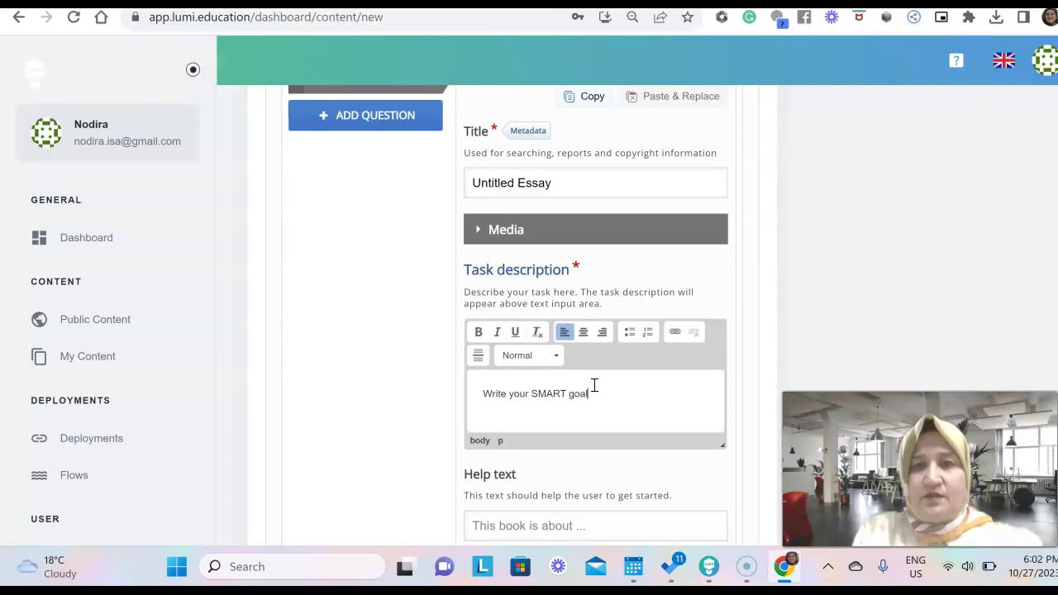
scroll(593, 385, "down", 9)
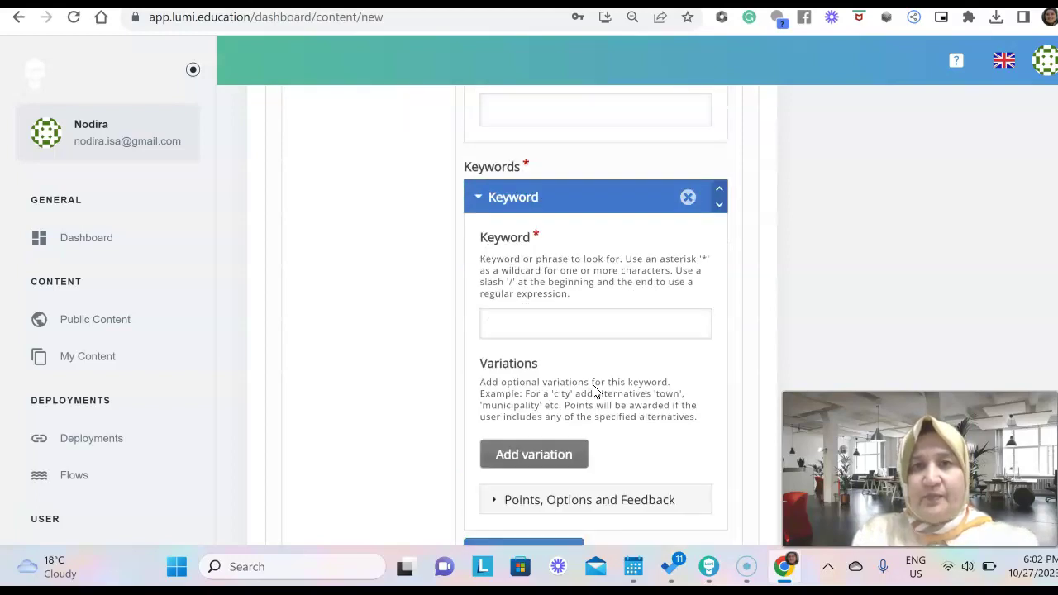
scroll(594, 385, "down", 4)
scroll(593, 391, "down", 7)
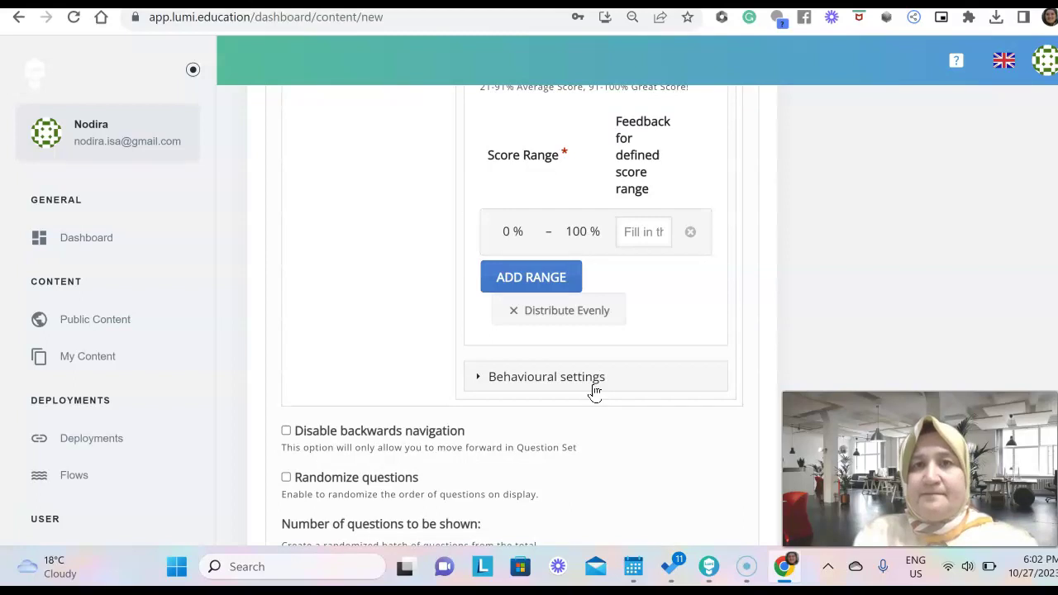
scroll(558, 287, "up", 2)
left_click(558, 283)
scroll(559, 288, "up", 3)
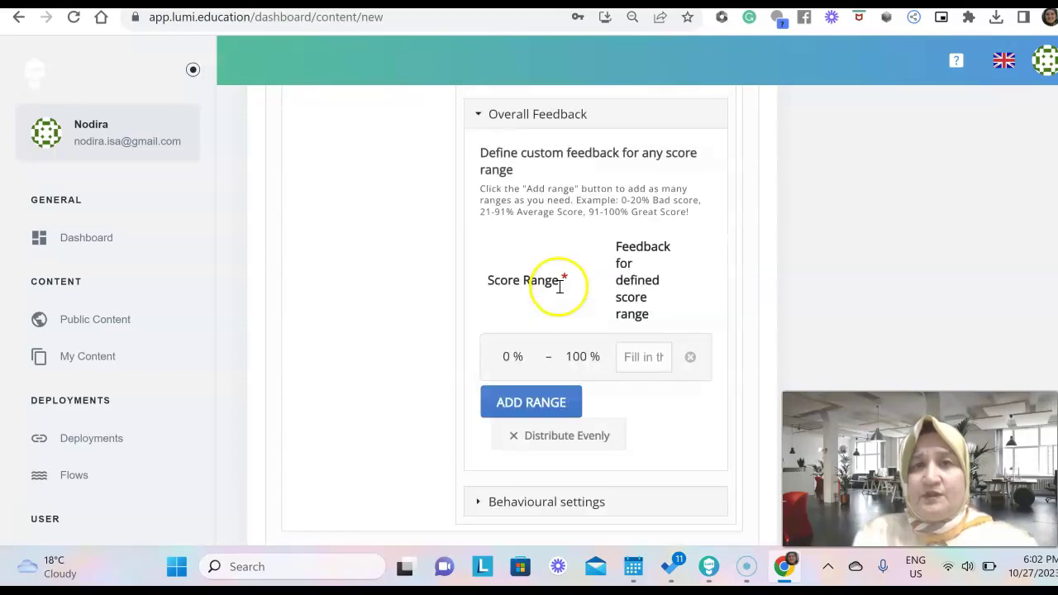
scroll(488, 276, "down", 5)
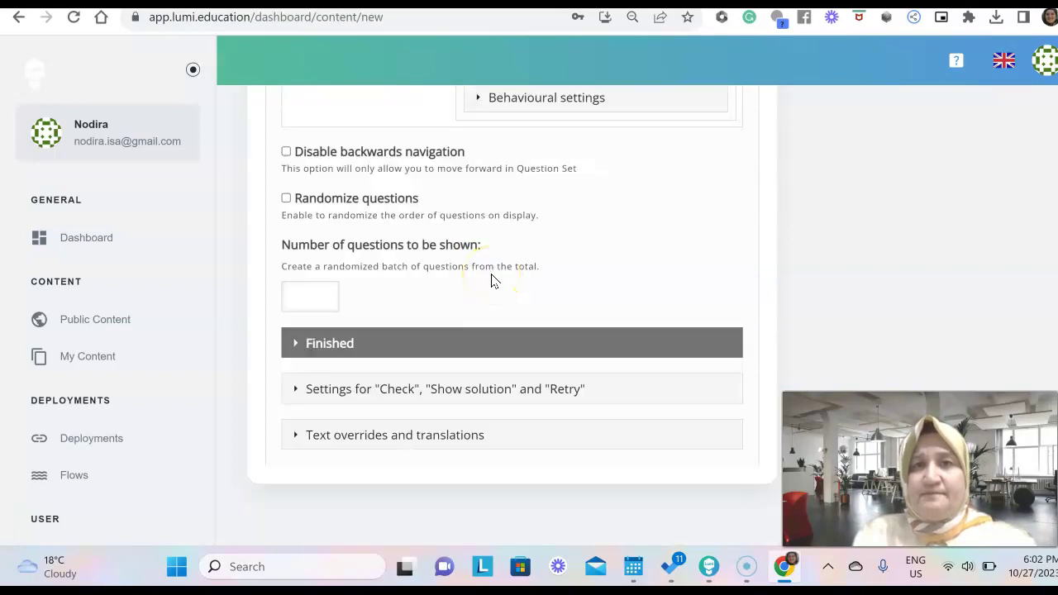
scroll(491, 281, "up", 20)
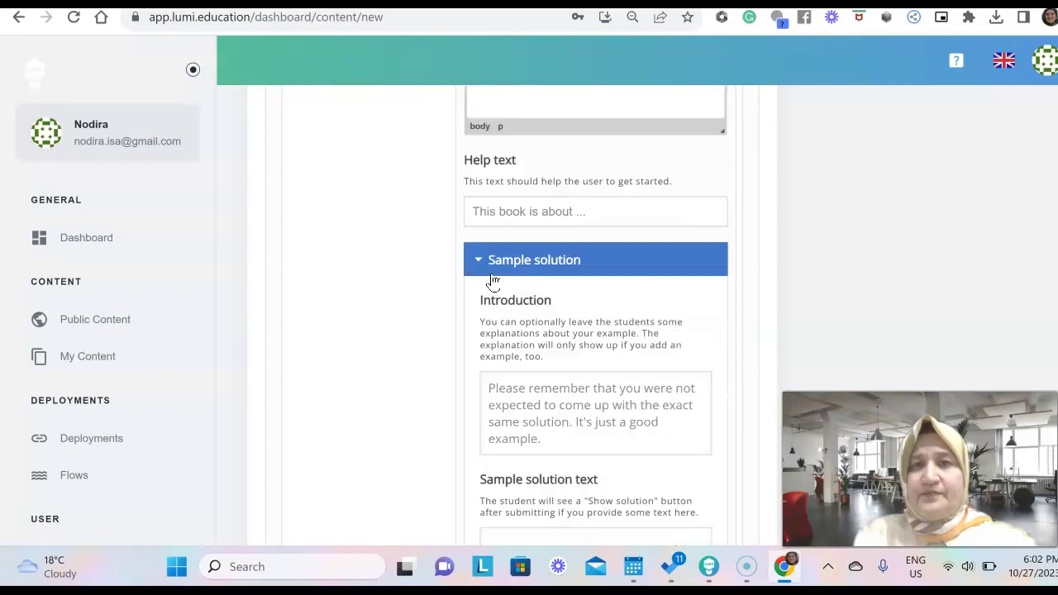
scroll(491, 281, "up", 5)
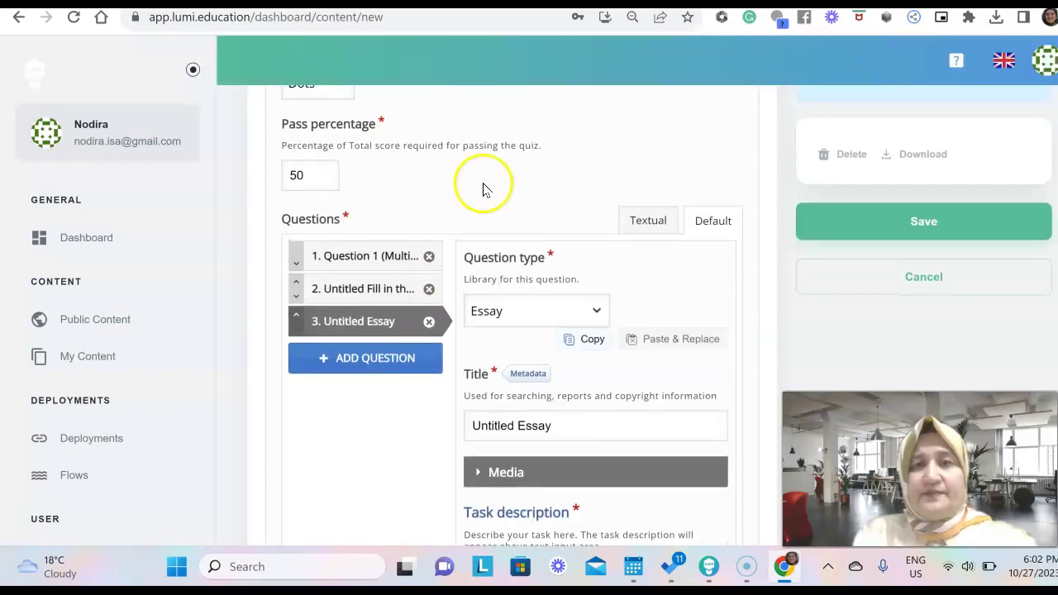
scroll(485, 183, "up", 3)
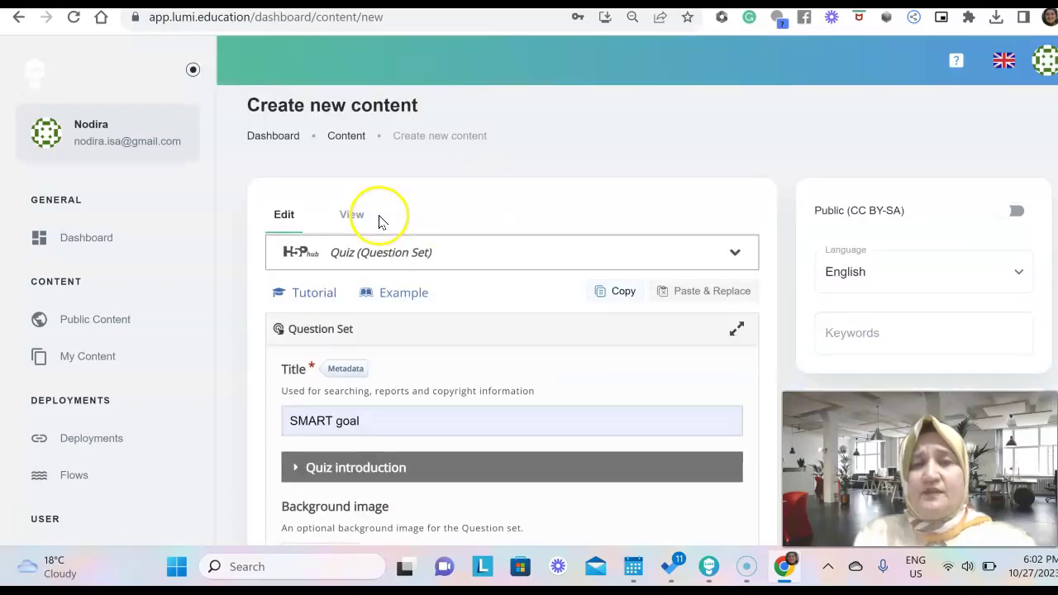
left_click(353, 216)
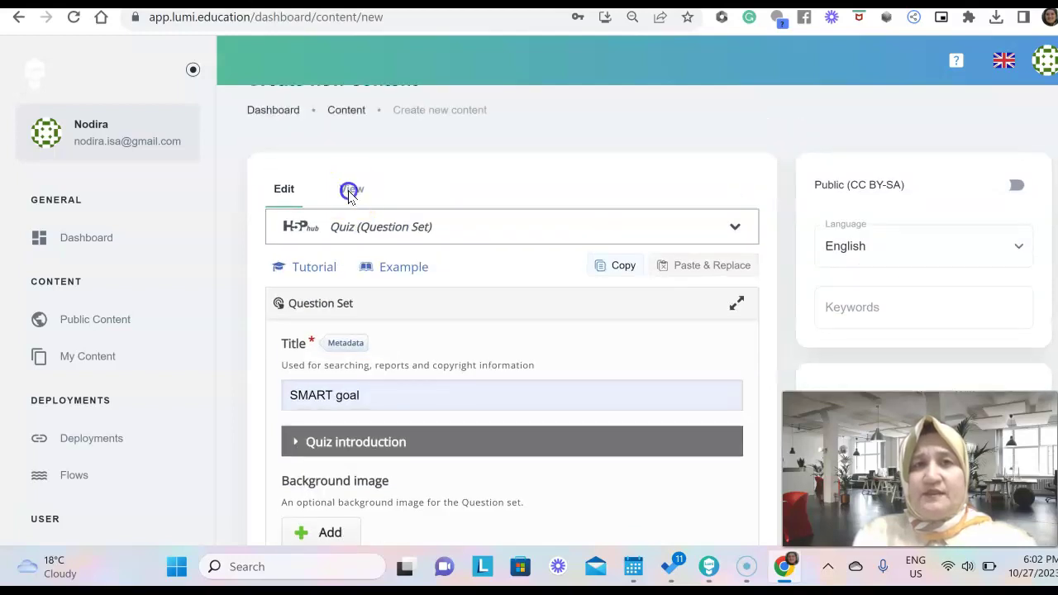
scroll(348, 195, "down", 3)
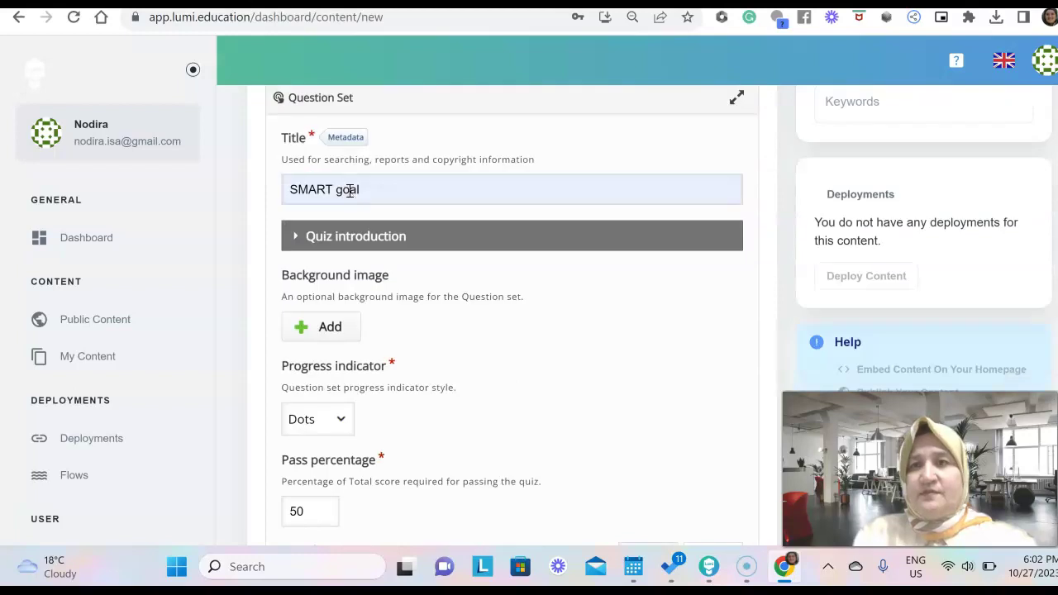
scroll(349, 192, "down", 20)
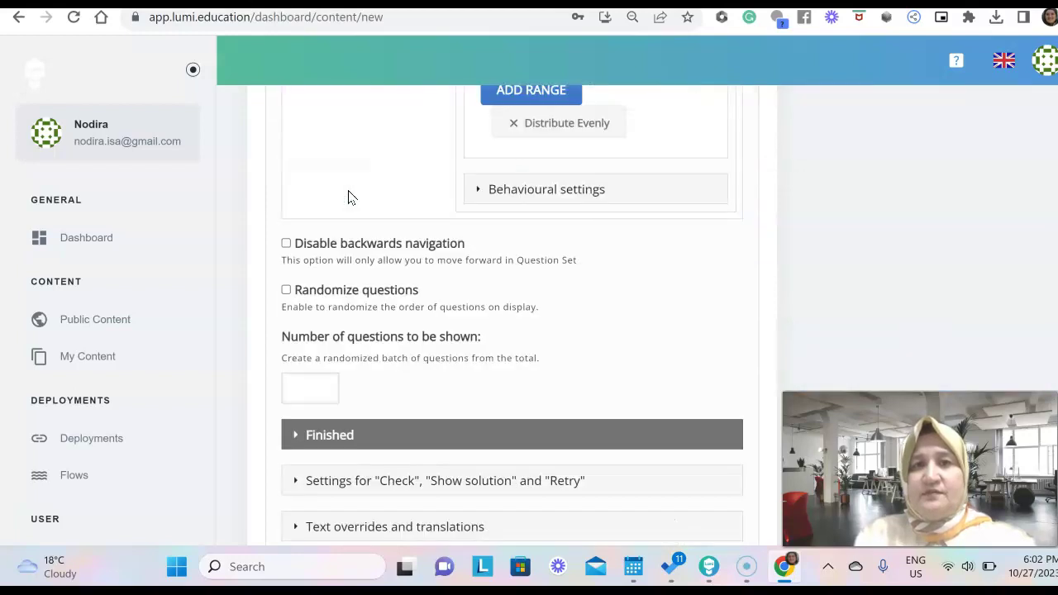
scroll(349, 195, "down", 1)
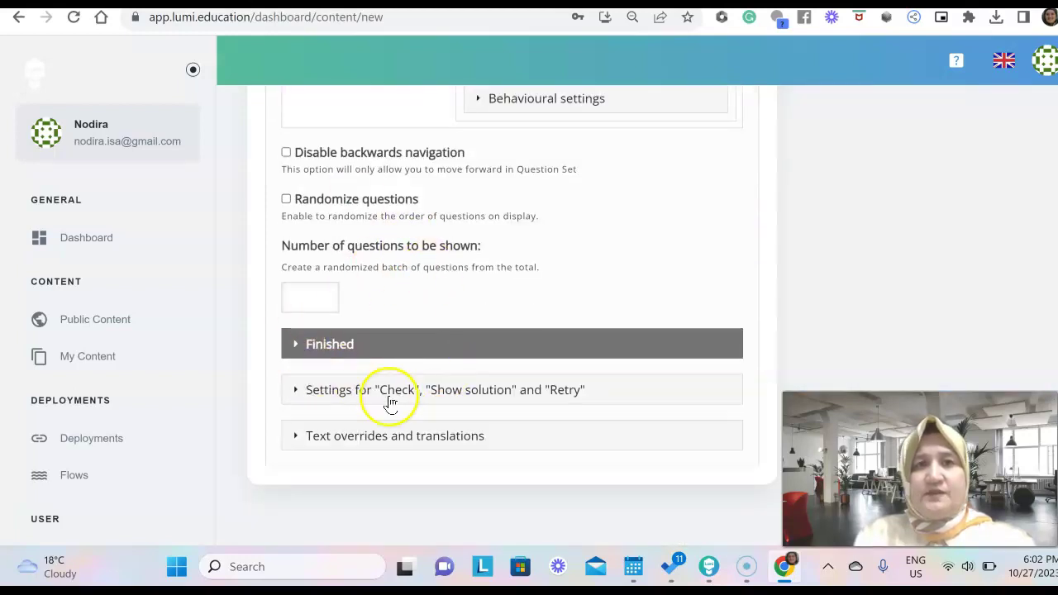
Change the essay question's title from 'Untitled Essay' to 'Essay'.
scroll(400, 311, "up", 15)
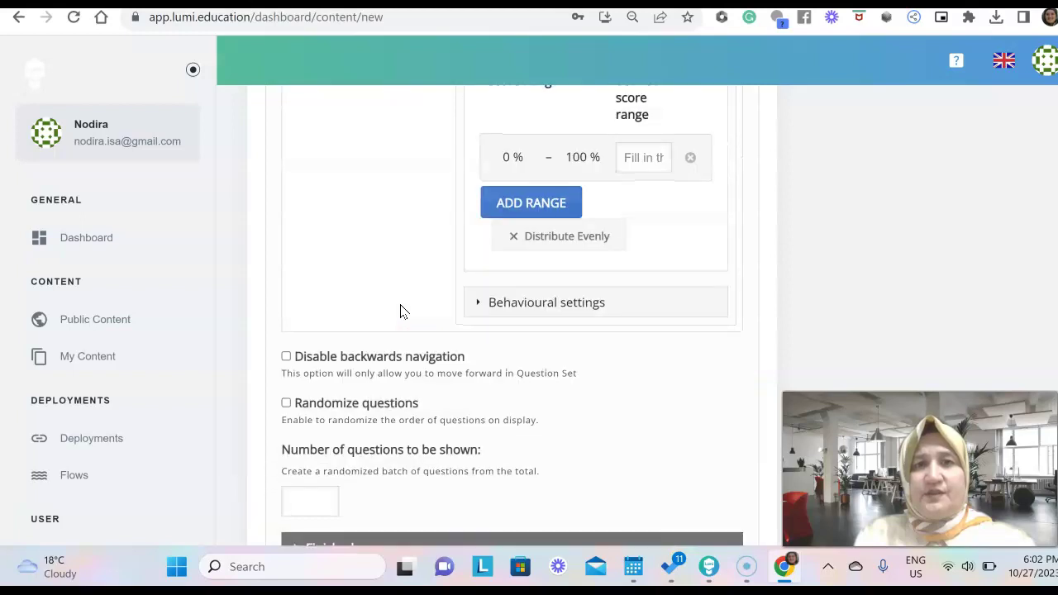
scroll(400, 311, "up", 4)
scroll(400, 310, "down", 5)
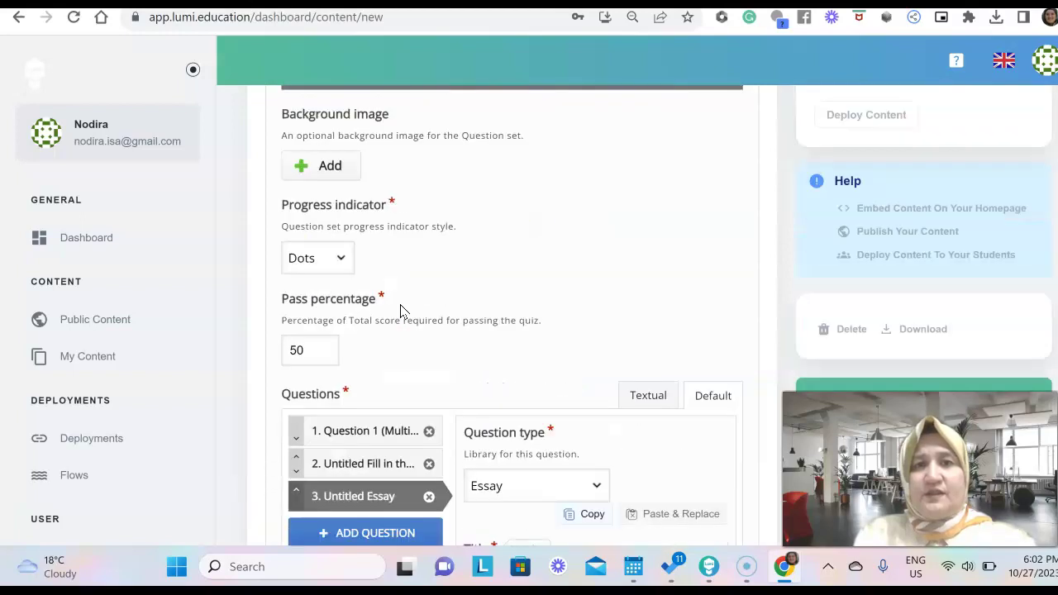
scroll(400, 310, "up", 2)
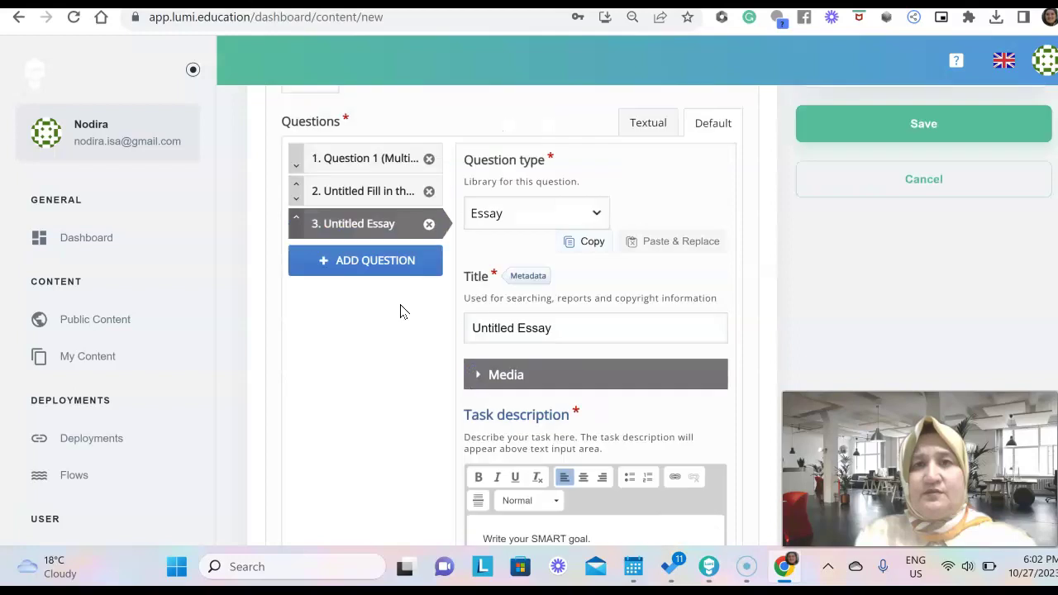
left_click(593, 327)
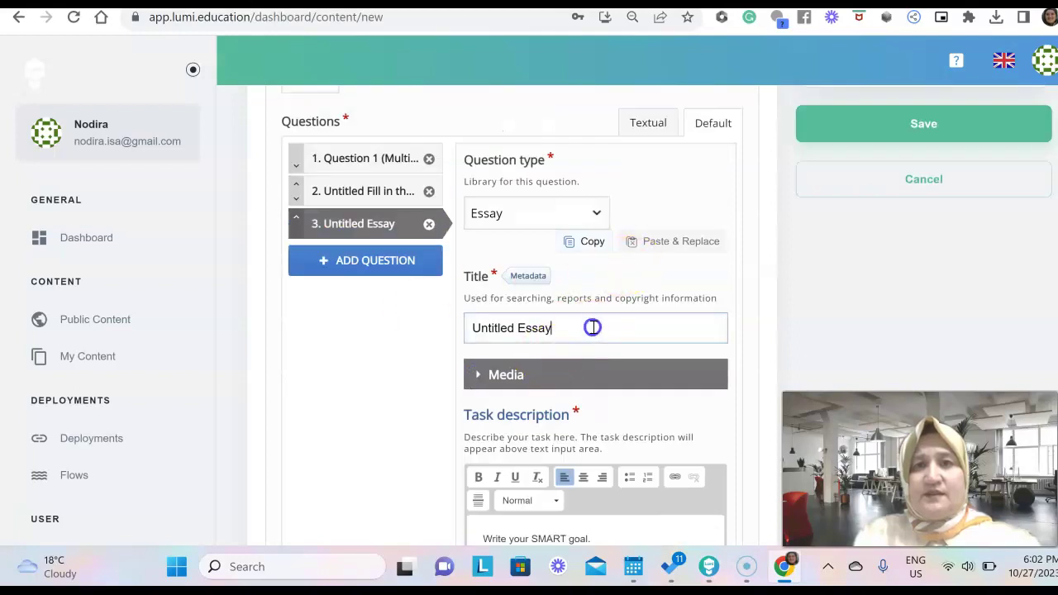
left_click_drag(593, 327, 449, 308)
type("Essay")
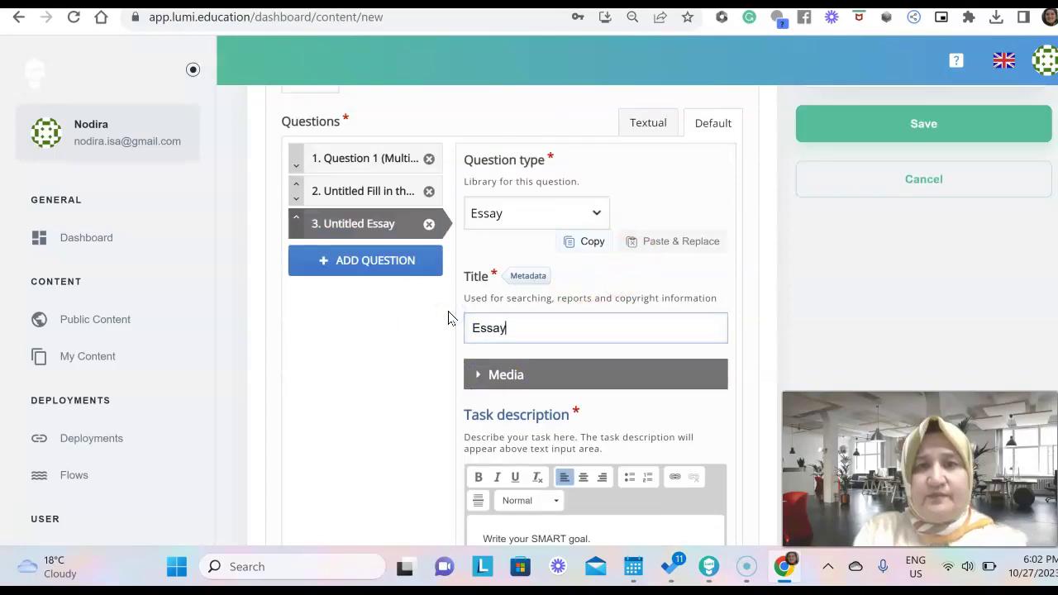
Scroll back to the top of the editor and try to preview the quiz.
scroll(449, 319, "down", 10)
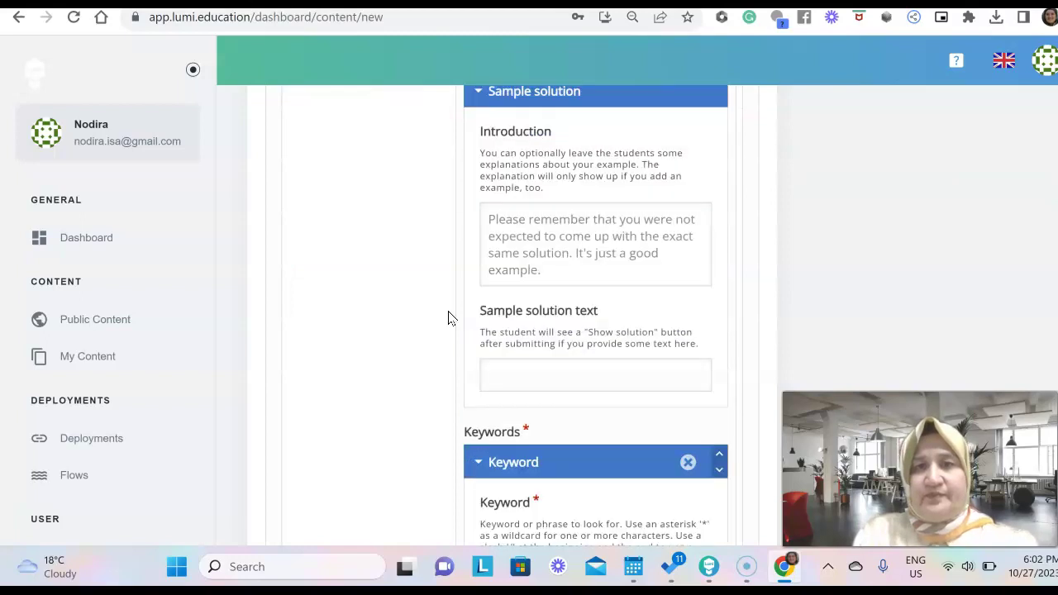
scroll(449, 319, "up", 15)
left_click(391, 189)
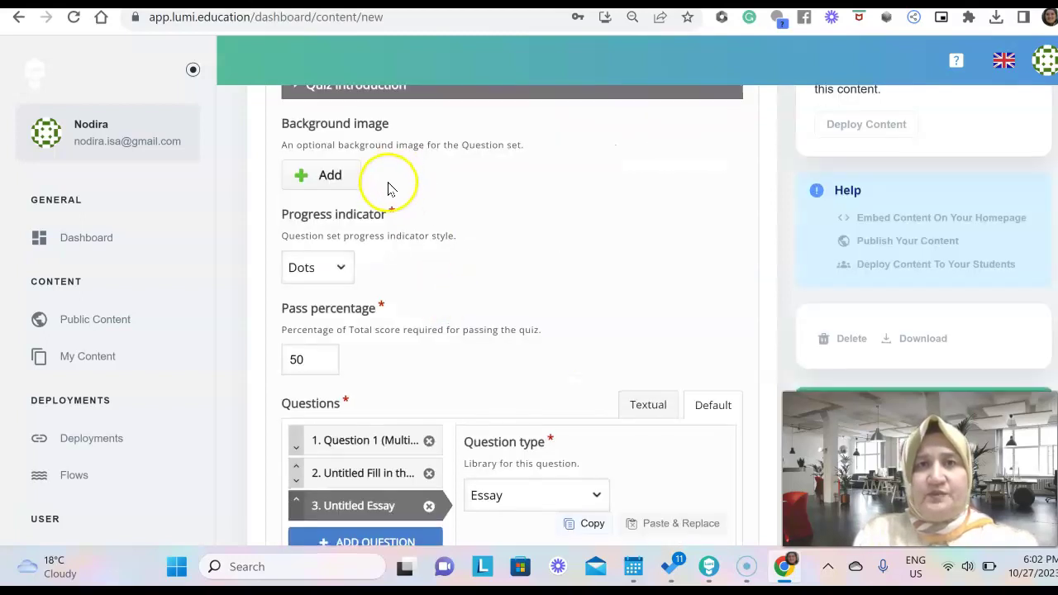
scroll(385, 188, "up", 3)
scroll(360, 198, "up", 3)
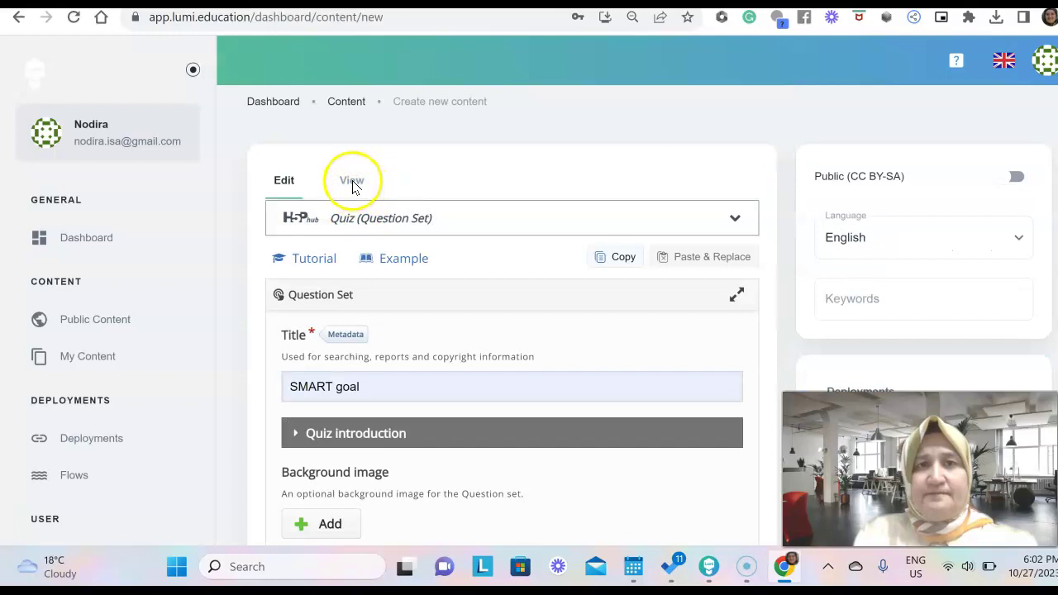
left_click(352, 183)
Save the SMART goal quiz, then preview it in the View tab from the first question.
scroll(475, 357, "down", 5)
scroll(476, 360, "down", 1)
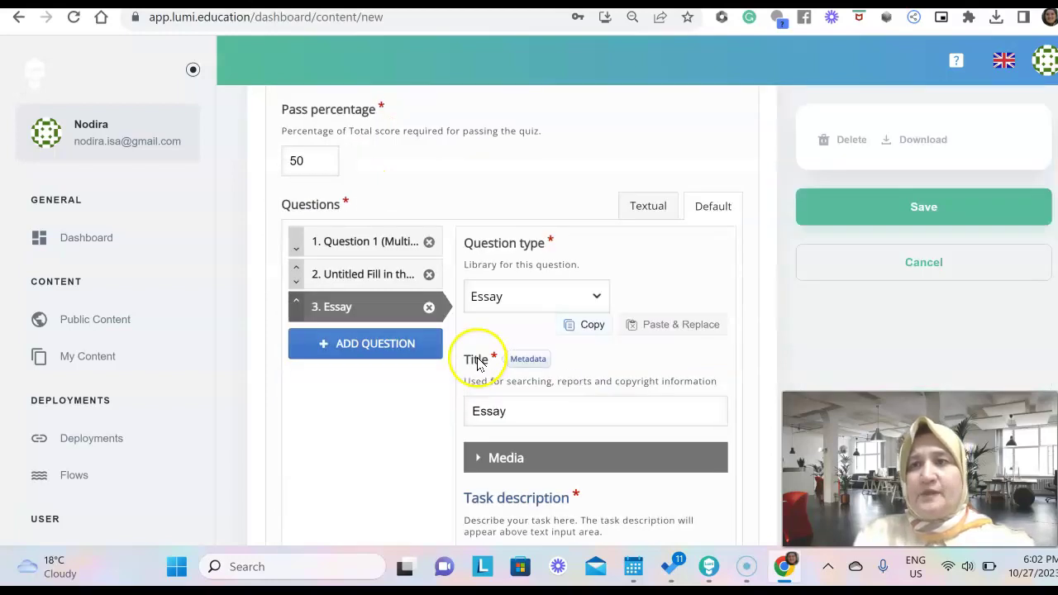
left_click(928, 215)
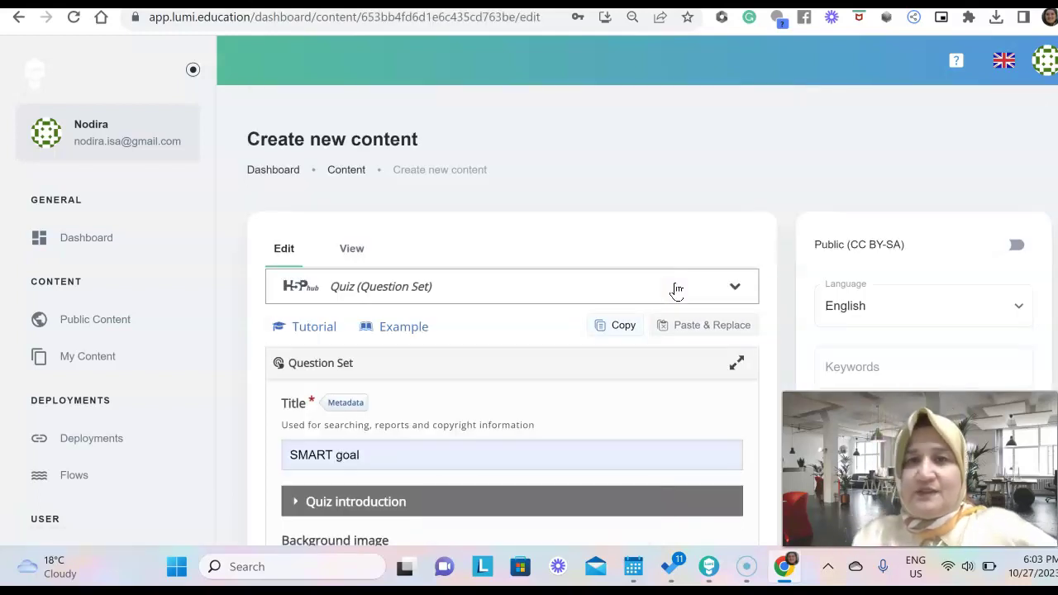
scroll(676, 289, "down", 1)
left_click(357, 198)
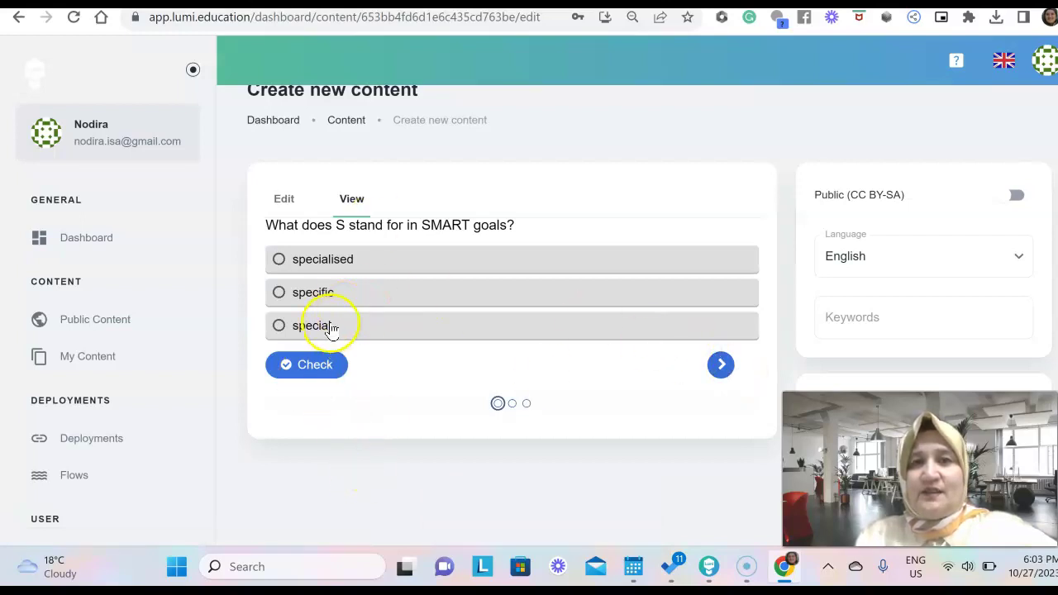
Answer the multiple-choice question with 'specific', check it and continue.
left_click(330, 292)
left_click(324, 369)
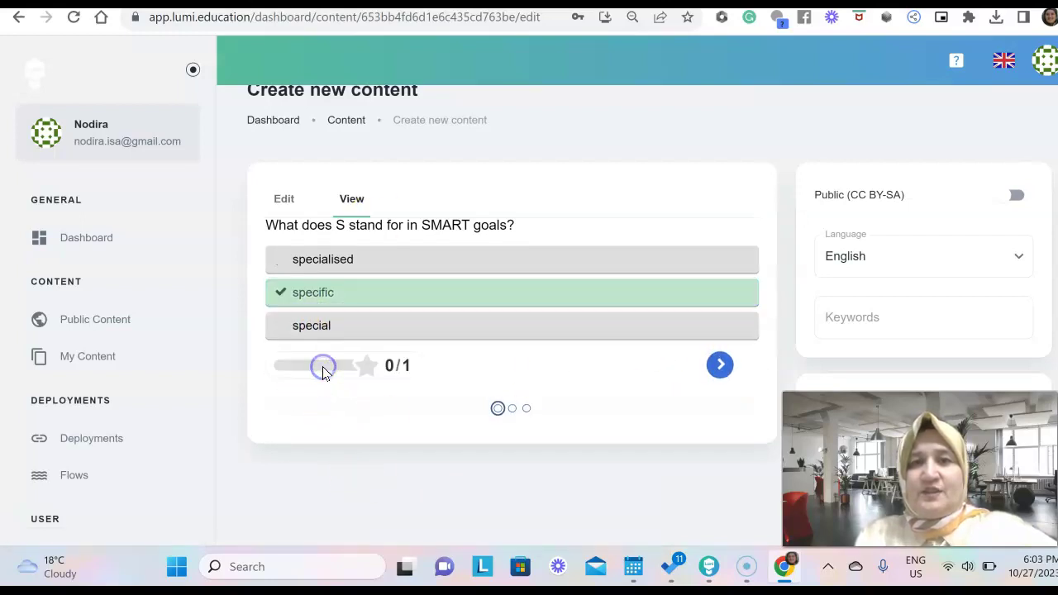
left_click(719, 365)
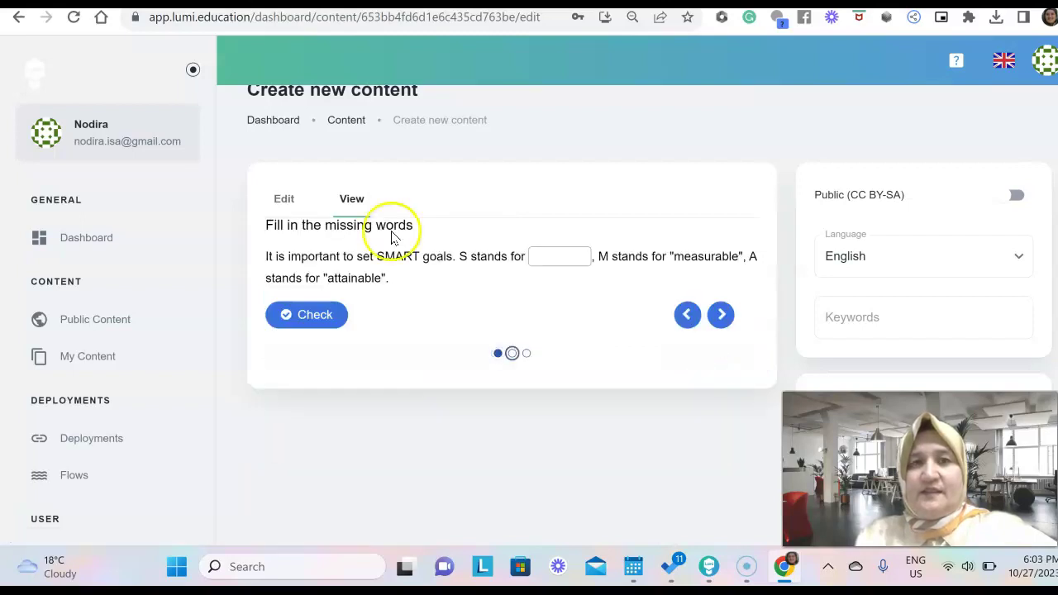
Fill the blank with 'specific', check it and move to the writing question.
left_click(573, 263)
left_click(572, 263)
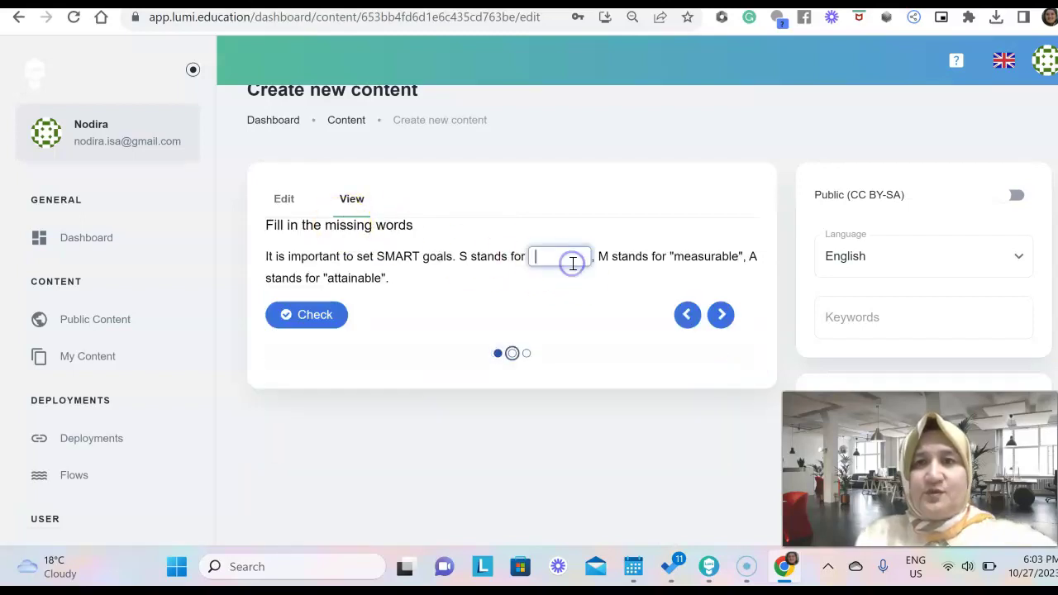
left_click(667, 256)
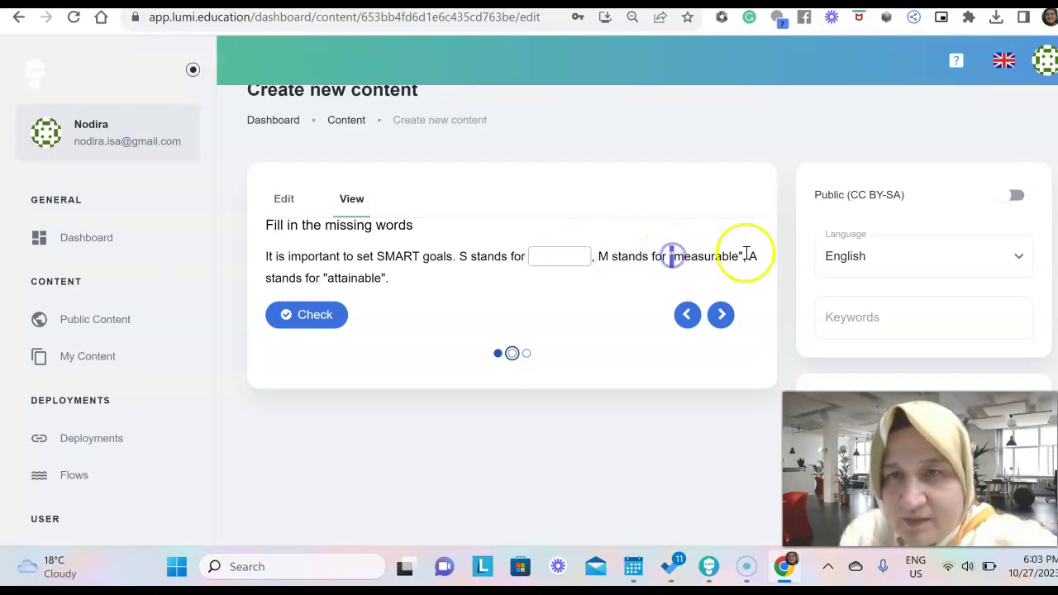
left_click(574, 255)
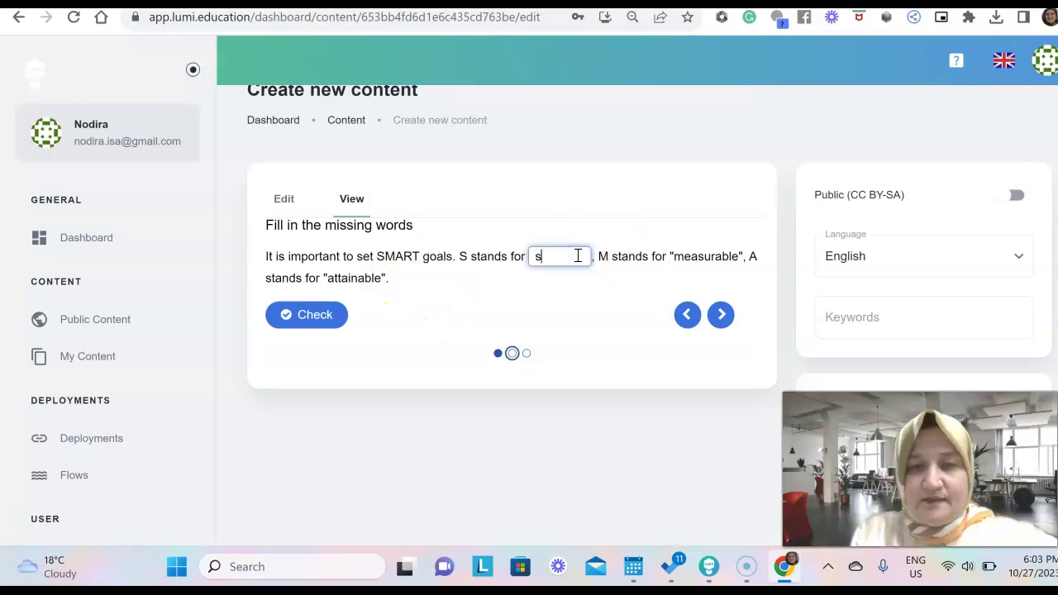
type("specif")
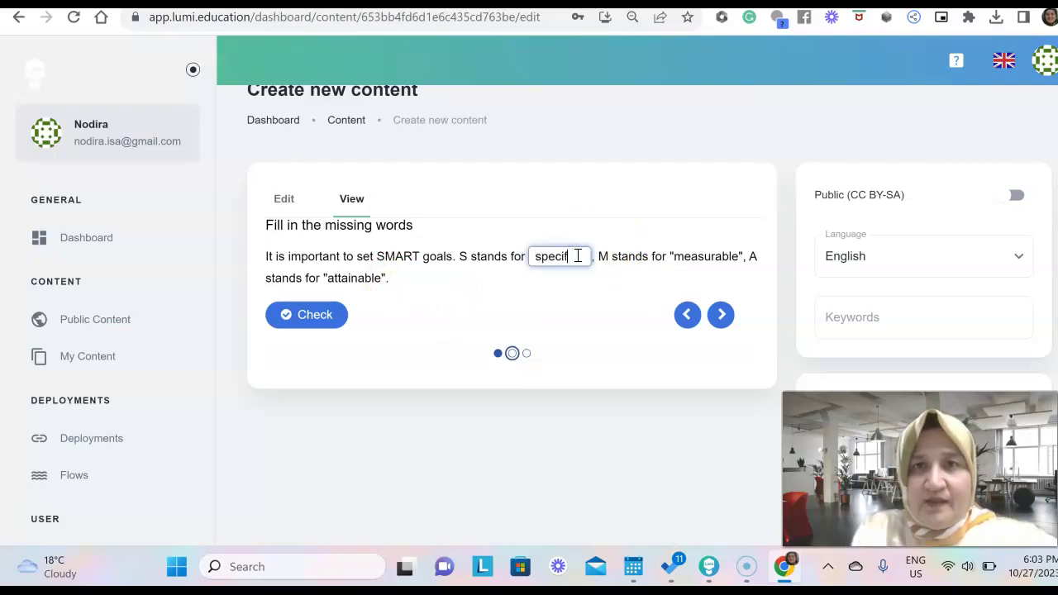
type("ic")
left_click(320, 311)
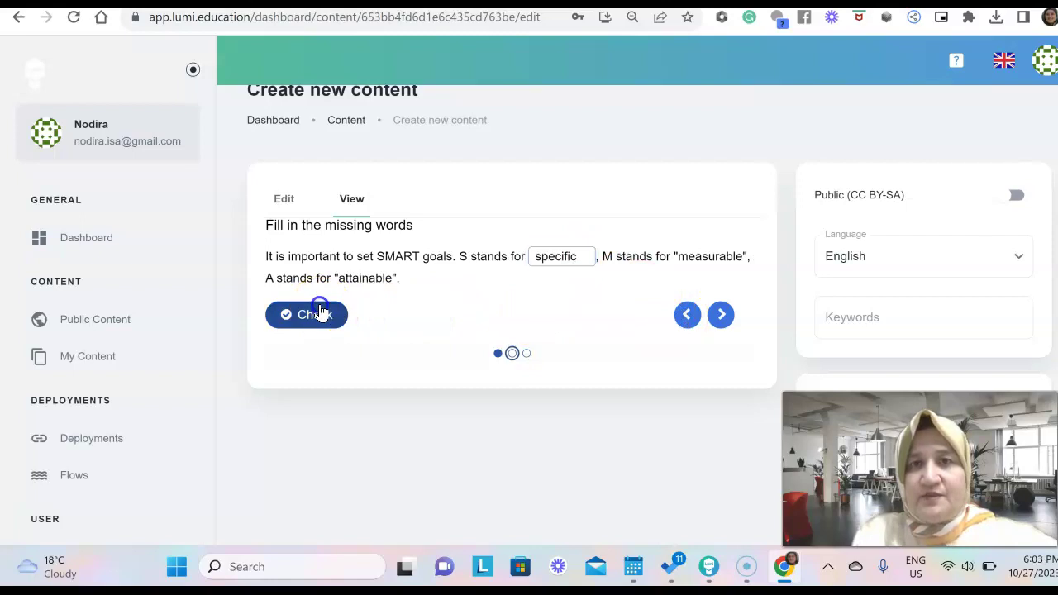
left_click(720, 314)
Write a SMART goal answer, check it and finish the quiz to reach 2/2.
left_click(500, 256)
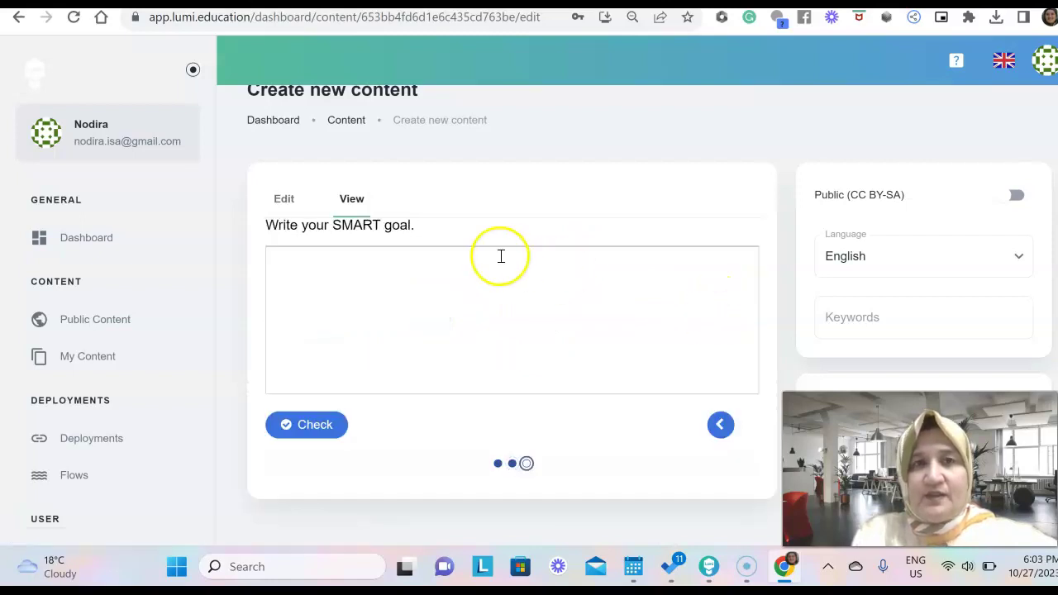
type("My goal is ..")
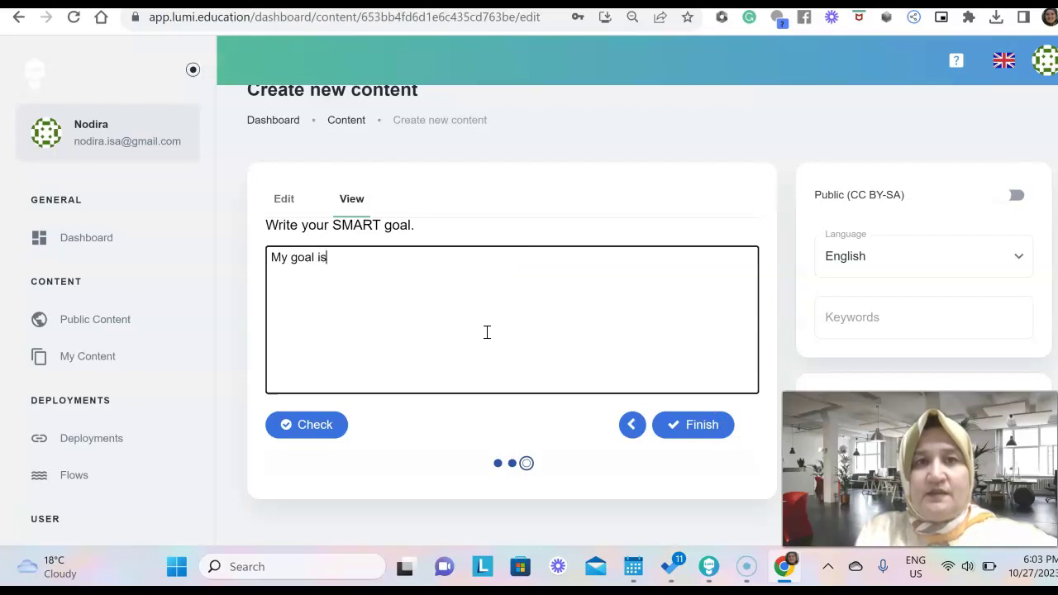
left_click(315, 430)
left_click(709, 431)
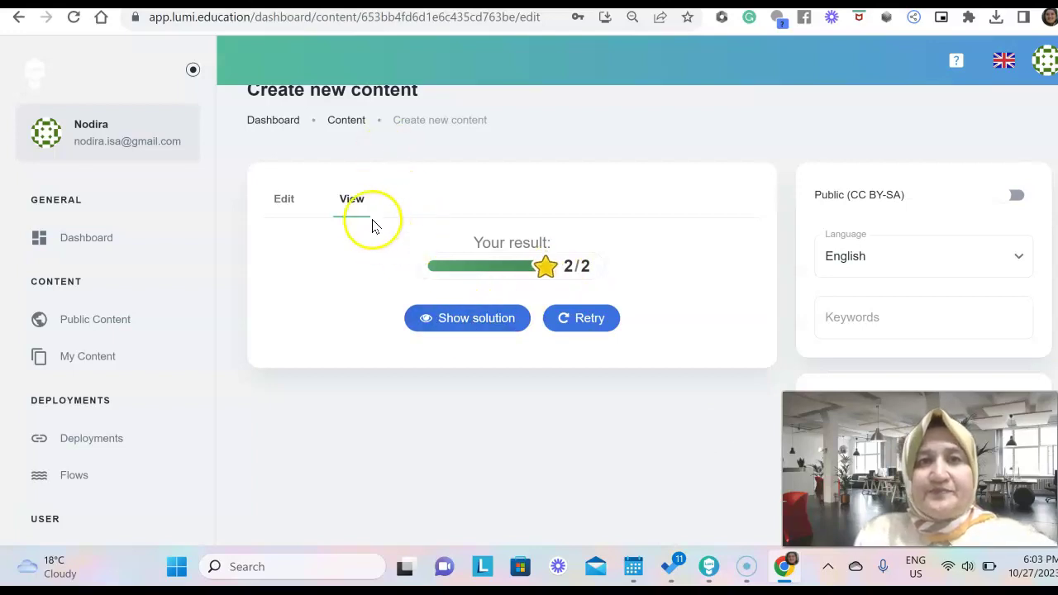
Return to the editor and open the Fill in the Blanks question.
left_click(294, 211)
scroll(479, 361, "down", 3)
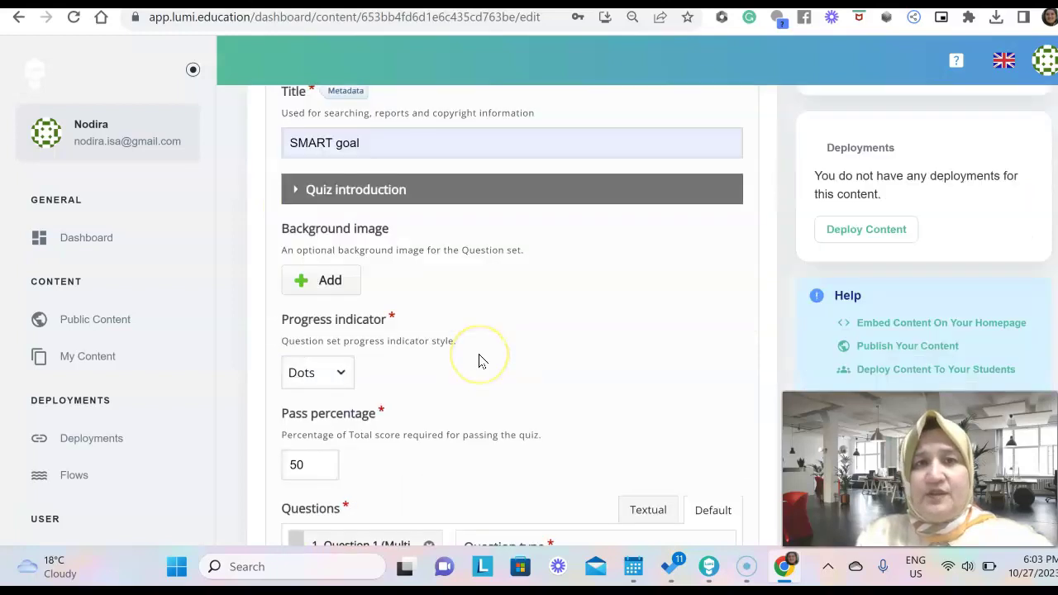
scroll(481, 359, "down", 6)
scroll(482, 355, "up", 2)
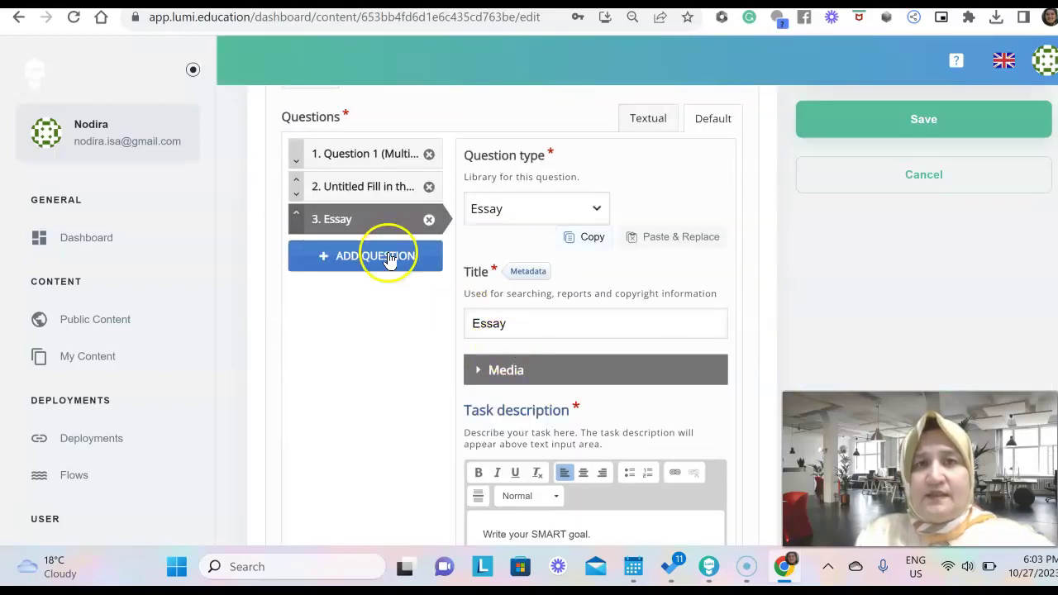
left_click(370, 190)
scroll(545, 391, "down", 2)
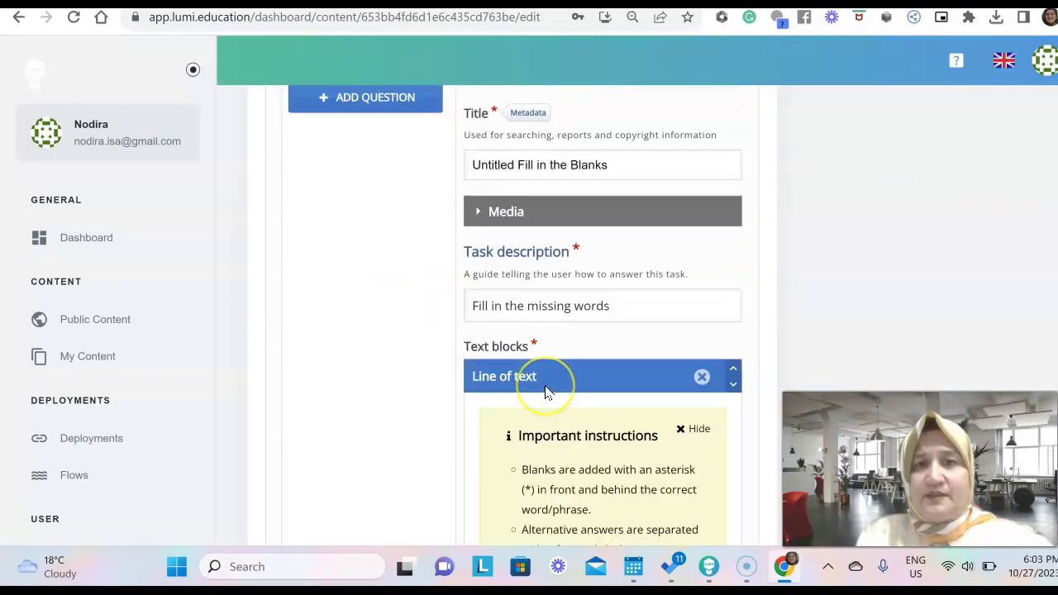
scroll(545, 391, "down", 10)
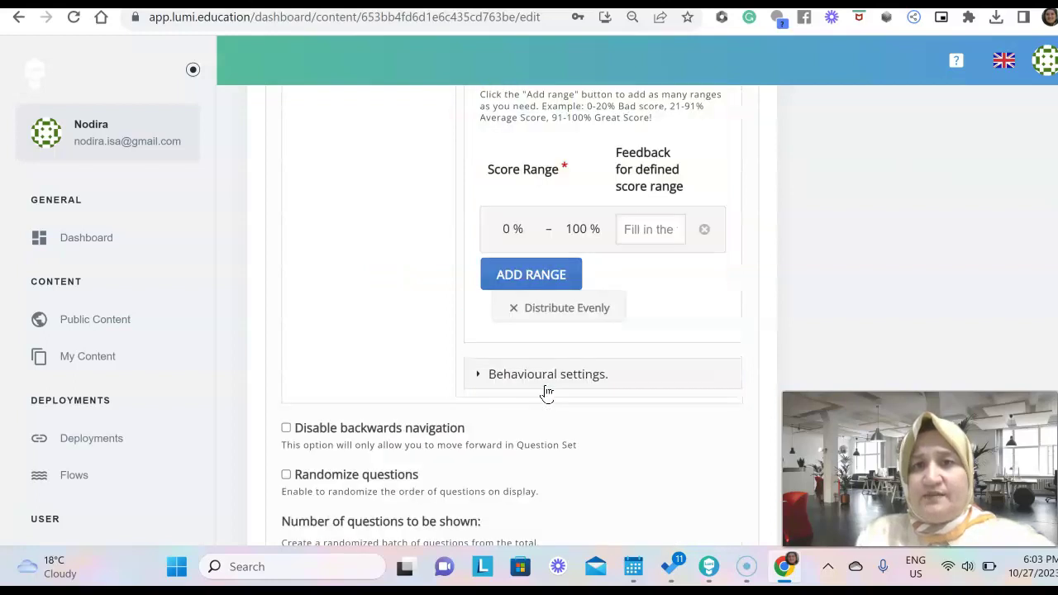
scroll(545, 392, "up", 5)
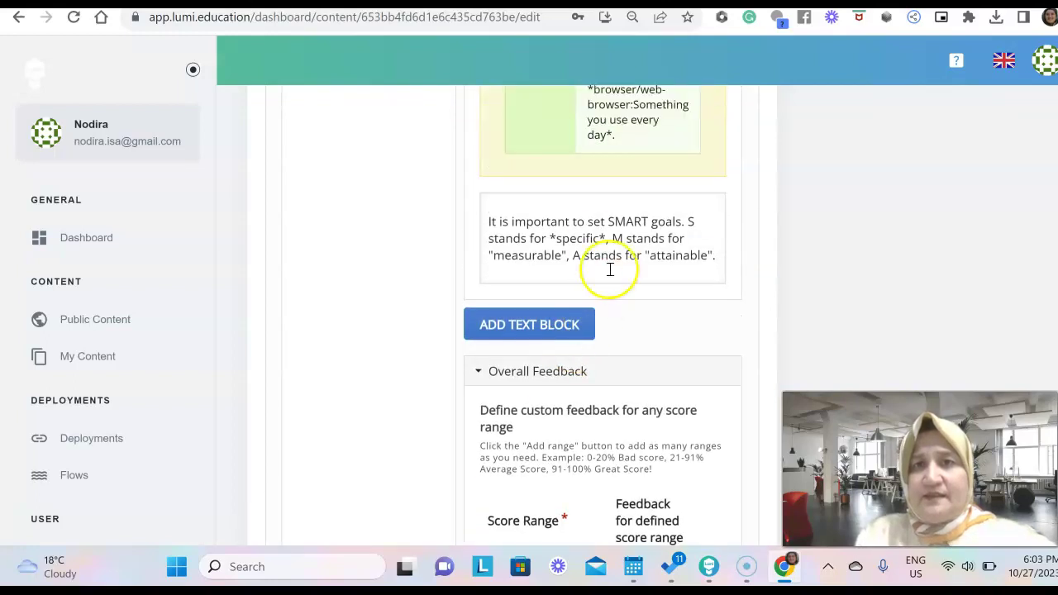
Edit the sentence text so 'measurable' and 'attainable' are also marked as blanks.
left_click(493, 257)
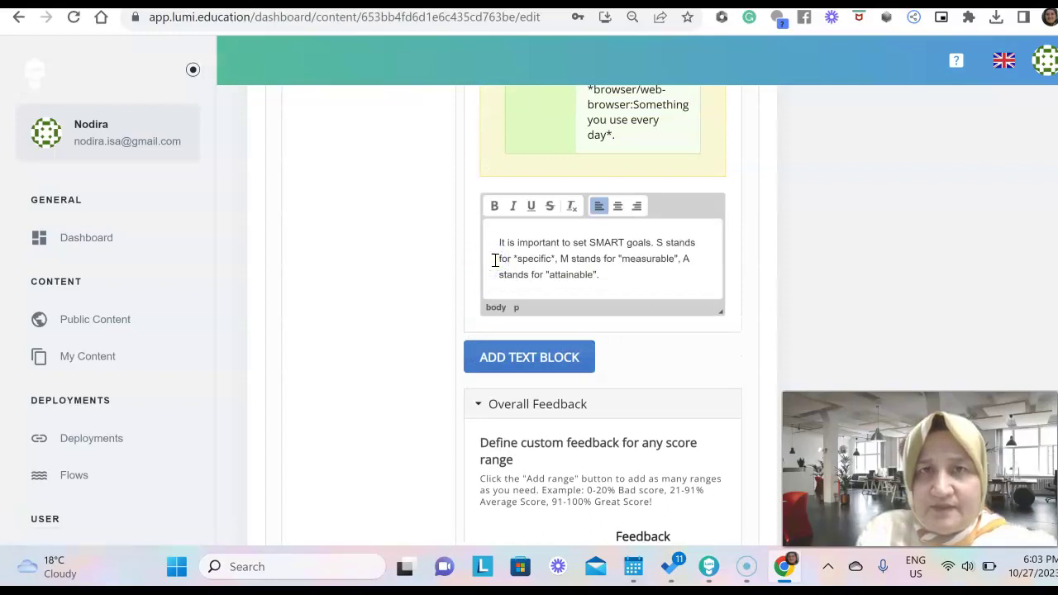
left_click(675, 259)
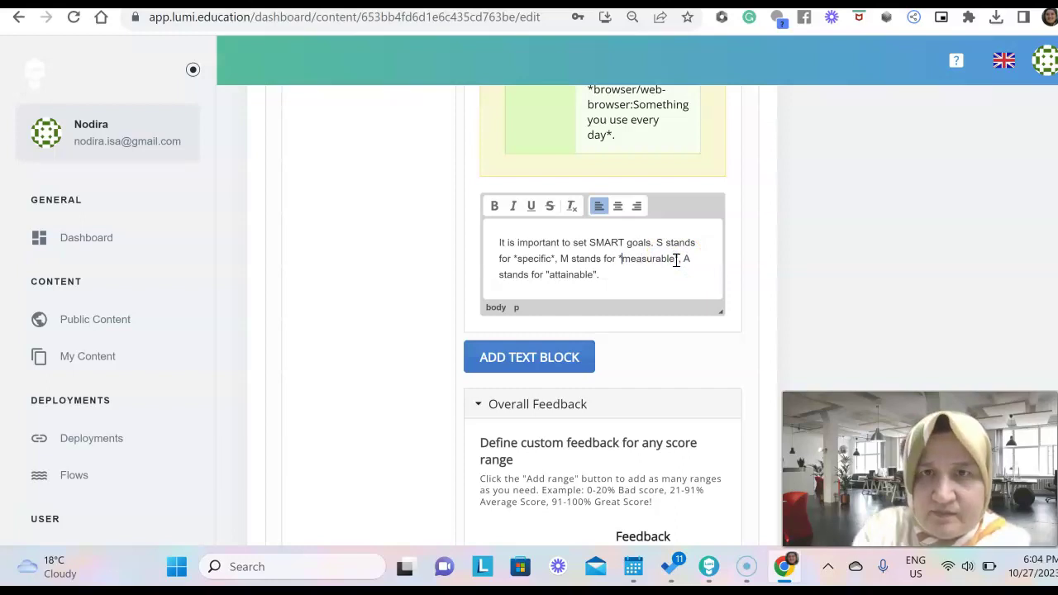
left_click(549, 280)
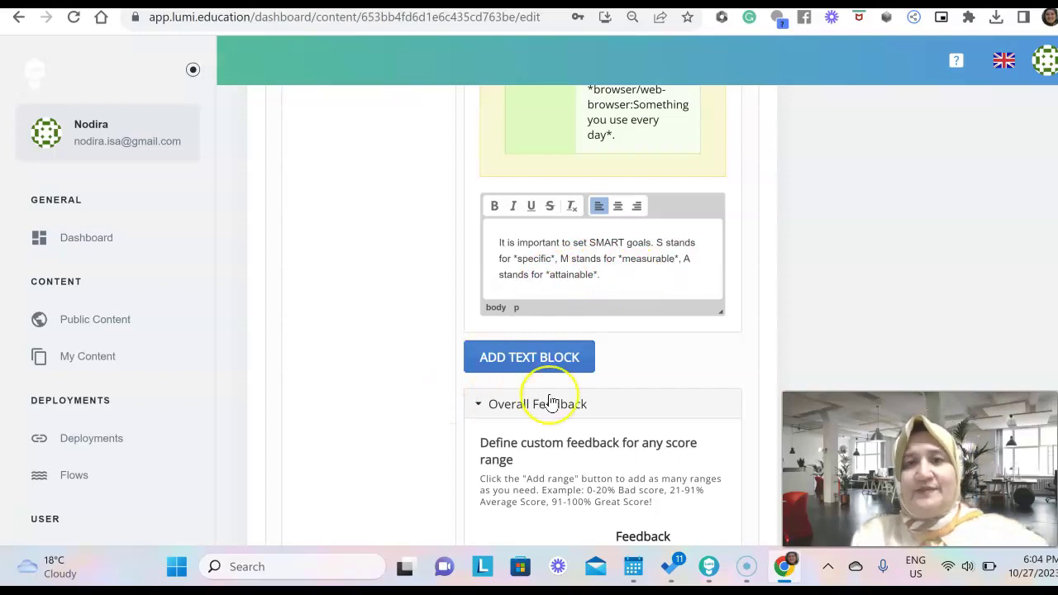
Save the SMART goal quiz again with the updated blanks.
scroll(543, 397, "down", 5)
scroll(548, 402, "up", 9)
scroll(550, 402, "up", 10)
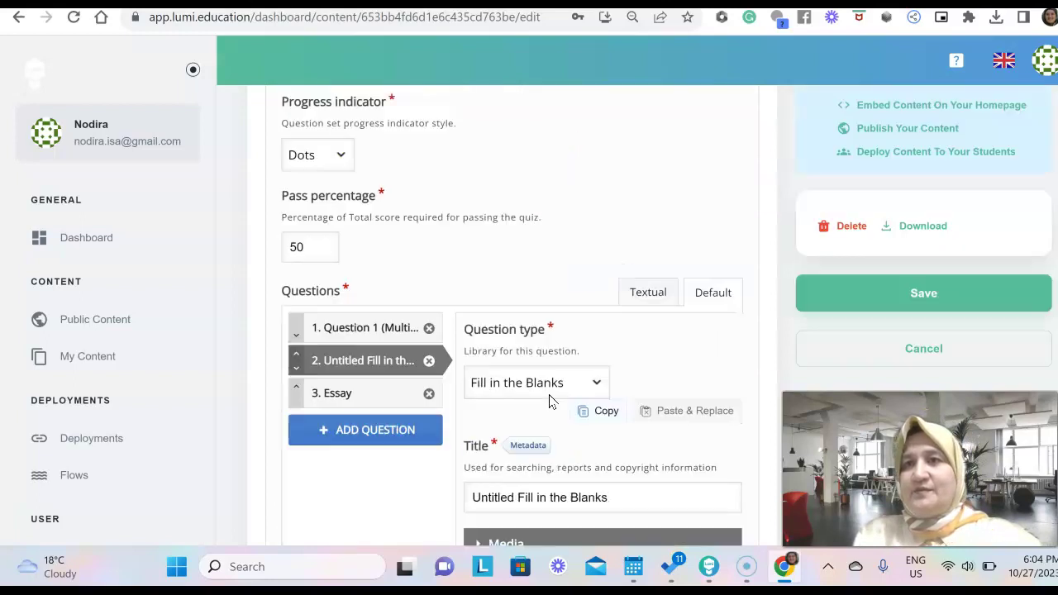
left_click(890, 295)
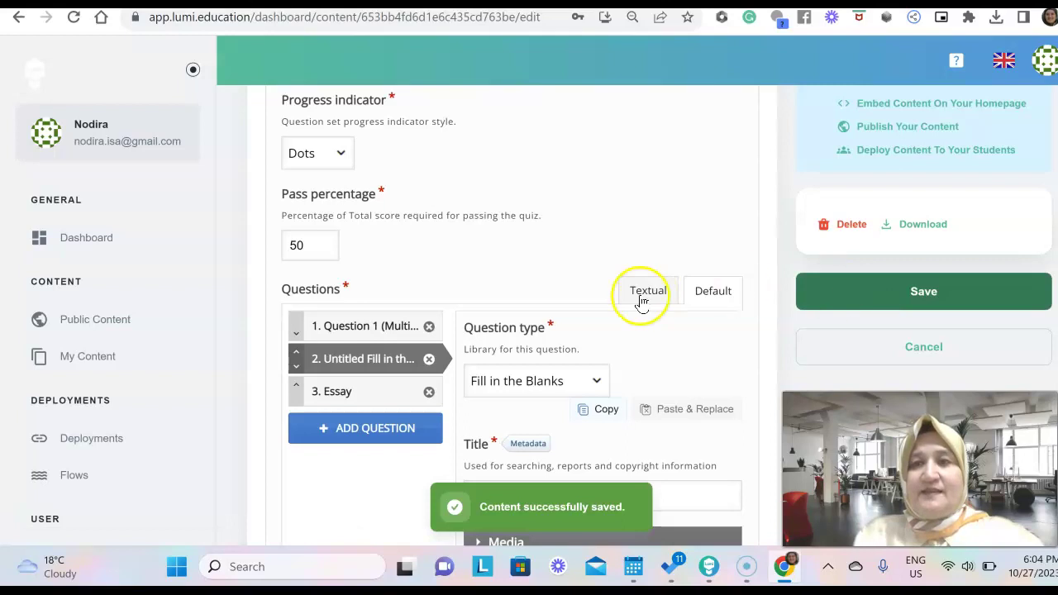
scroll(643, 303, "up", 2)
scroll(642, 304, "down", 1)
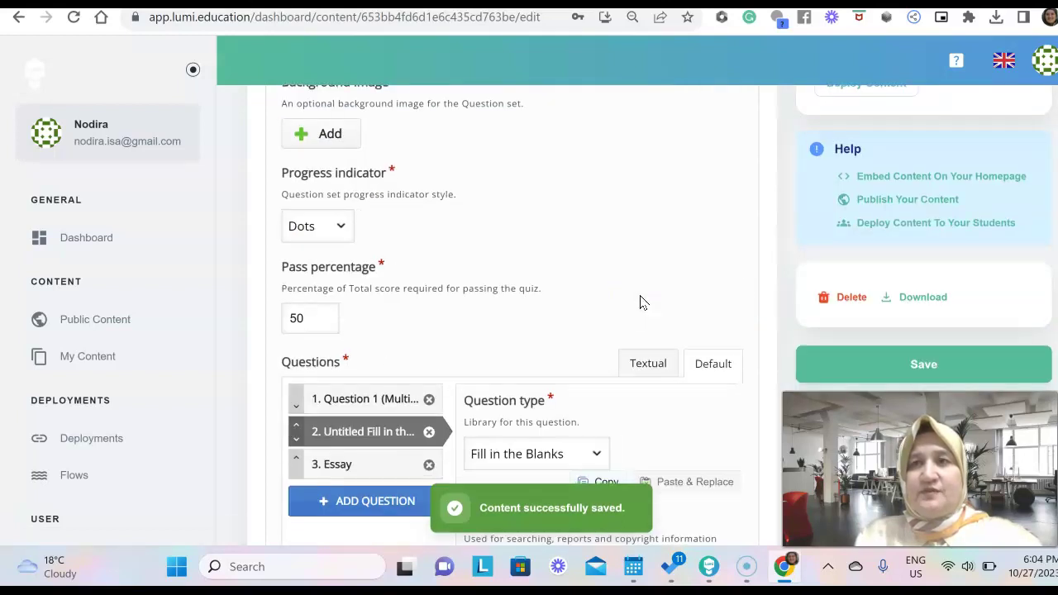
scroll(642, 303, "up", 5)
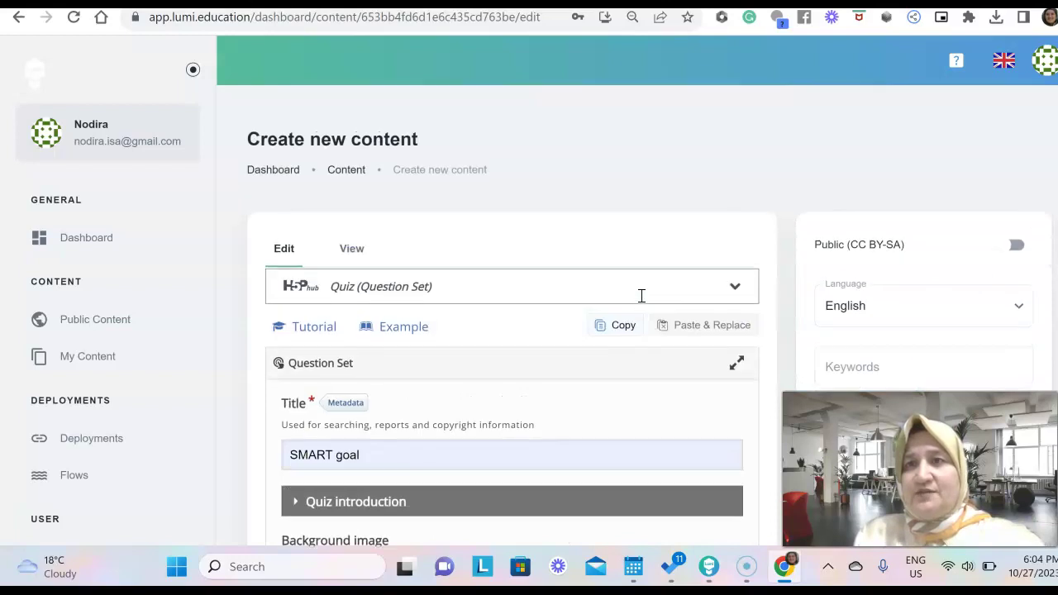
Publish the quiz publicly under CC BY-SA, accepting the terms of service and copyright.
left_click(1021, 250)
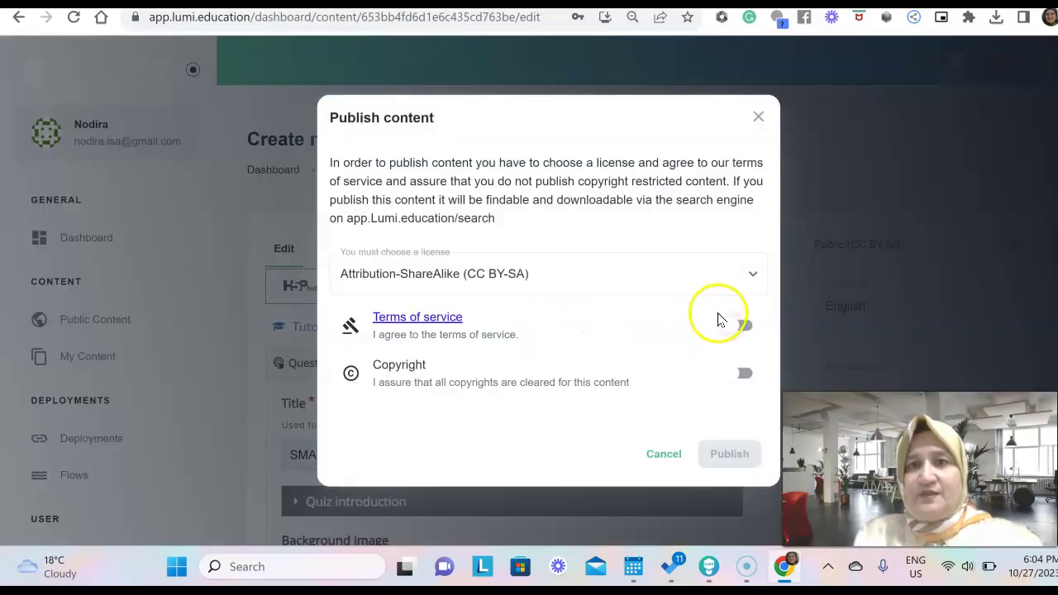
left_click(743, 327)
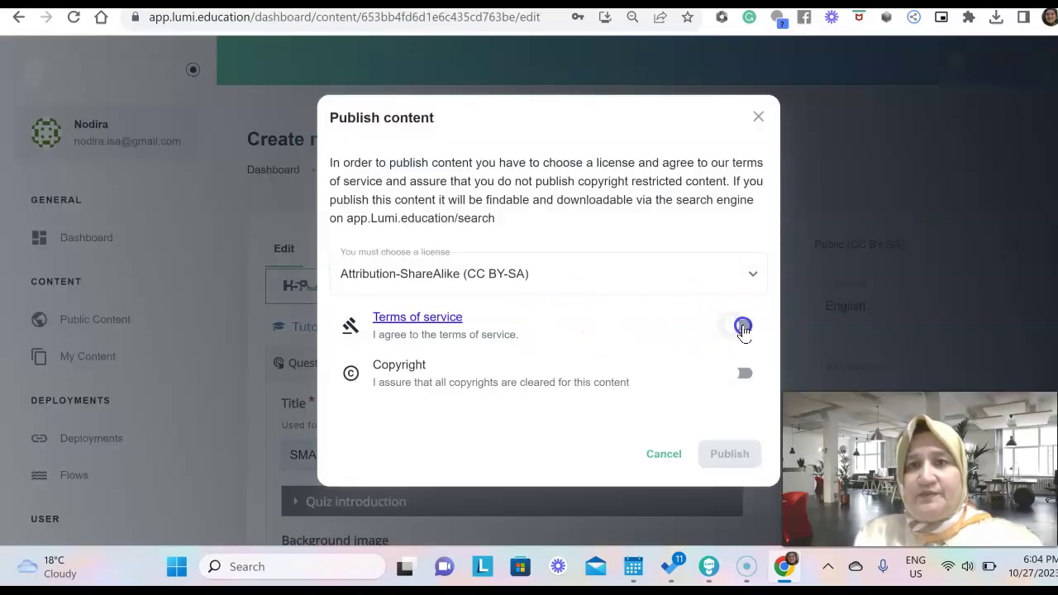
left_click(745, 373)
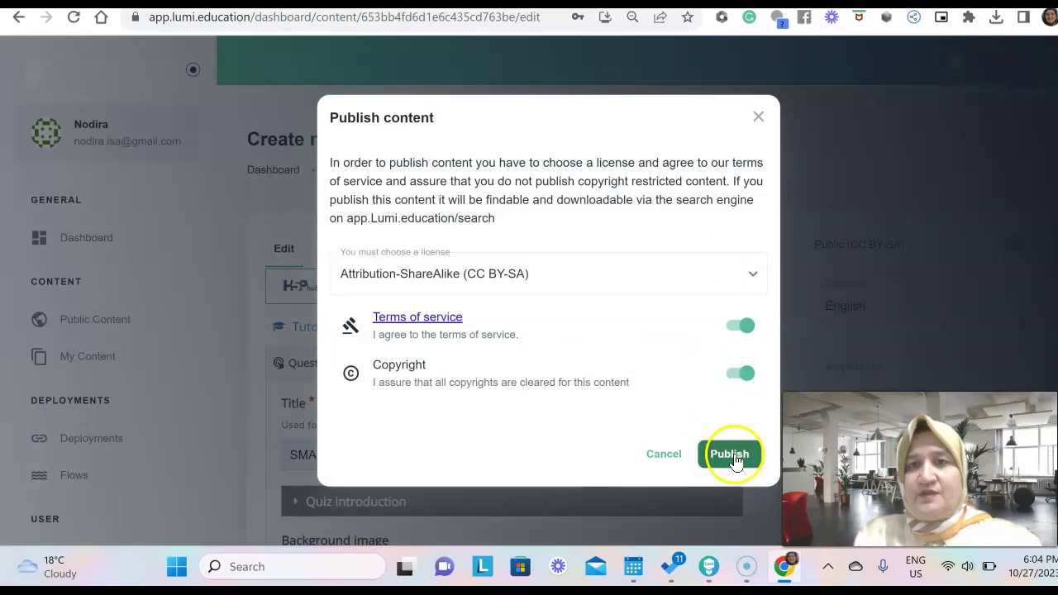
left_click(731, 455)
Copy the quiz's public link to the clipboard.
scroll(916, 267, "down", 2)
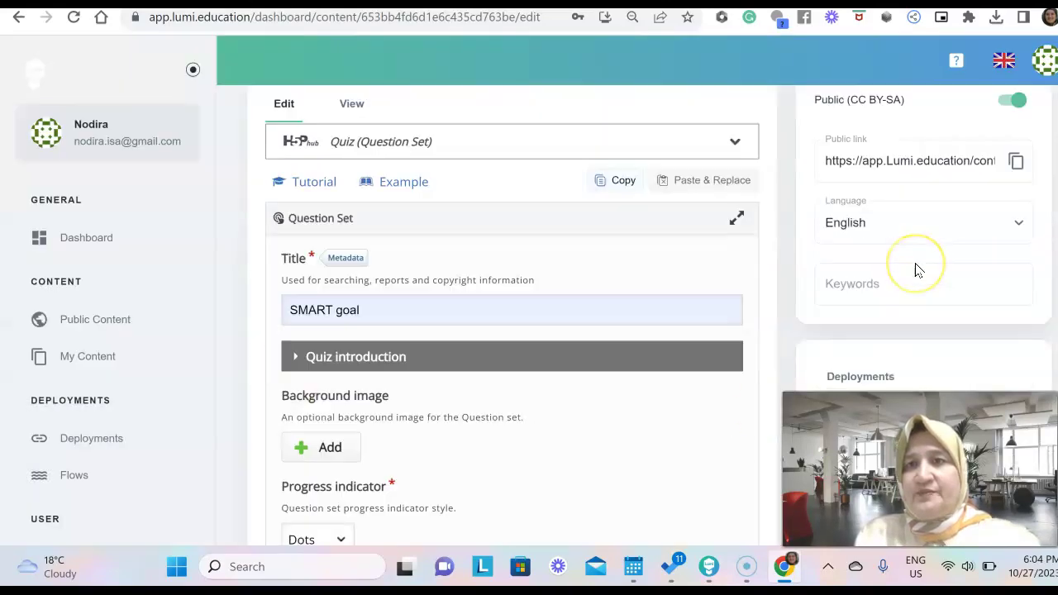
left_click(1016, 169)
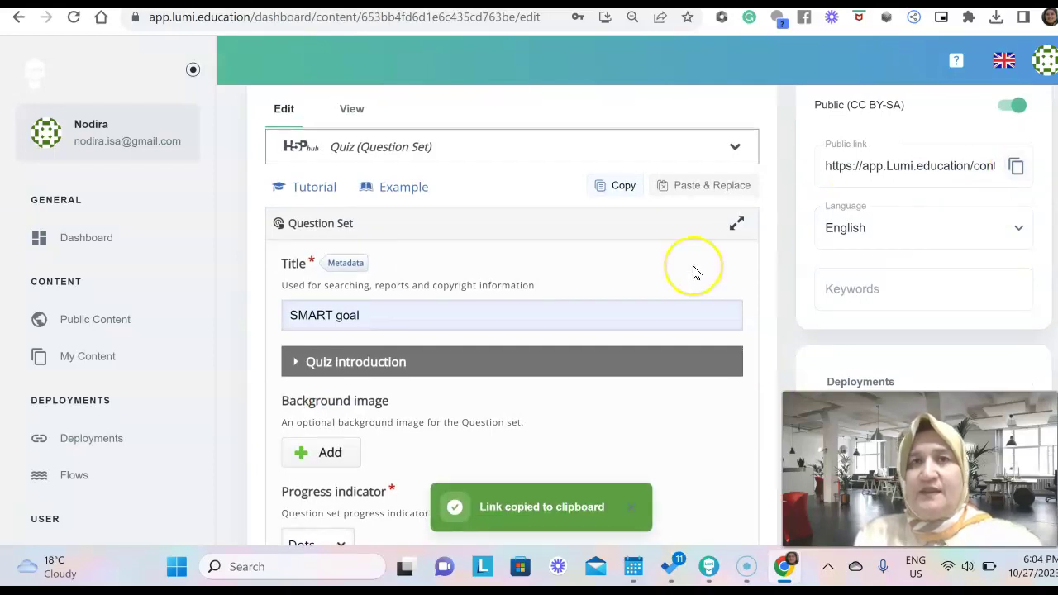
scroll(692, 272, "down", 3)
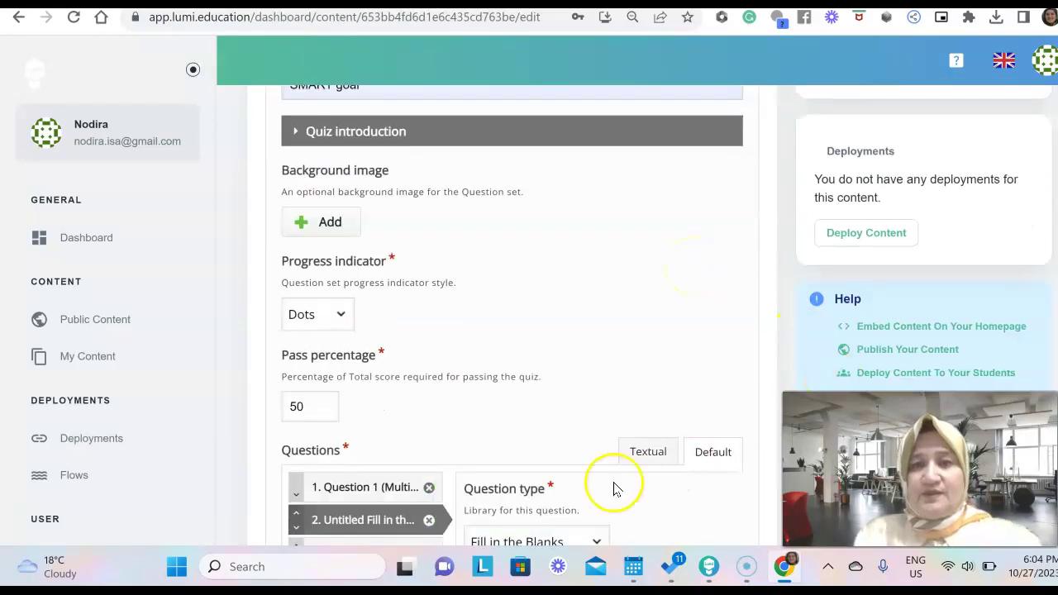